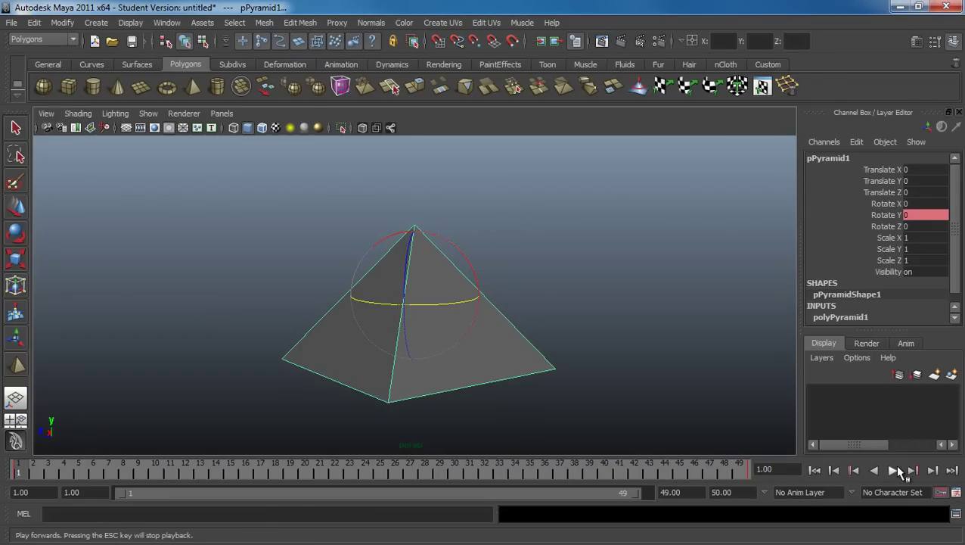
- Play the pyramid rotation animation, stop it, and rewind to frame 1
left_click(892, 470)
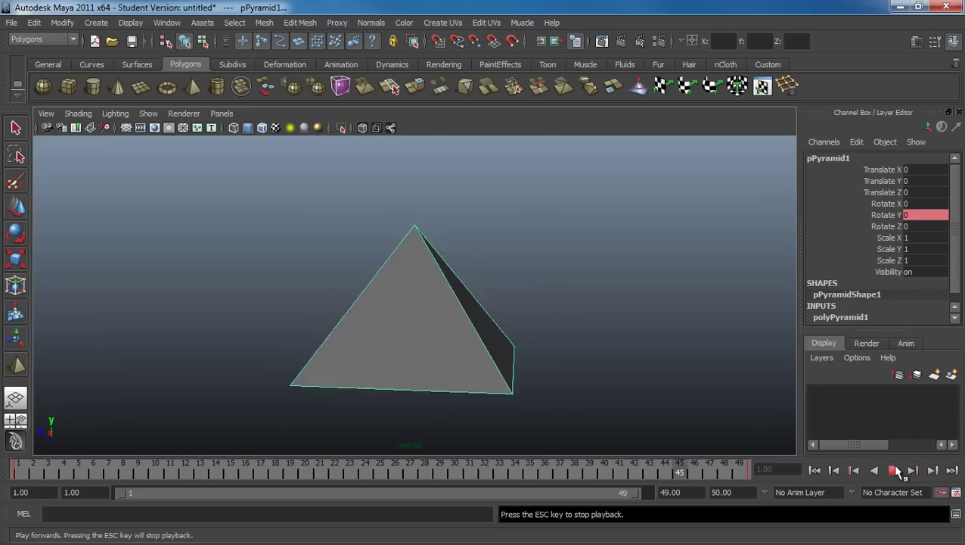
left_click(893, 470)
key("e")
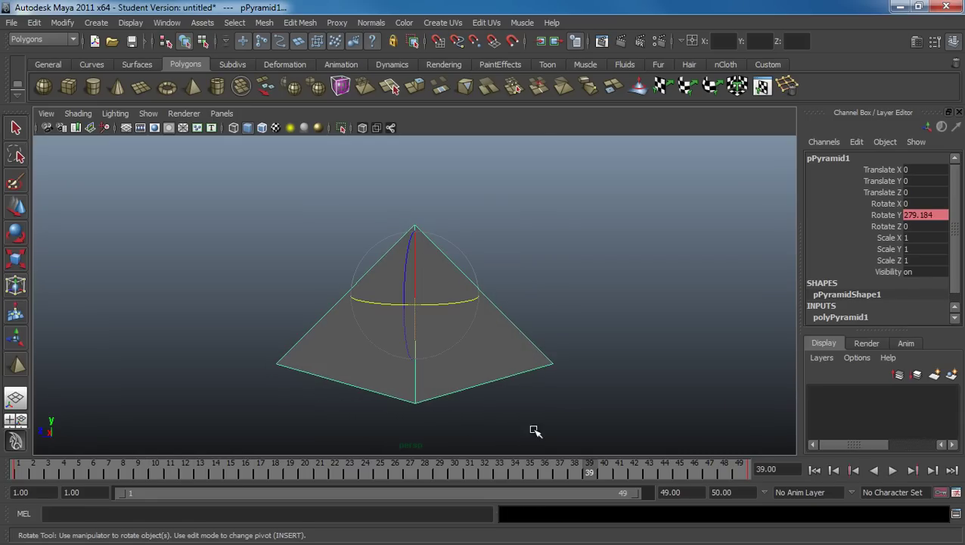
key("alt+v")
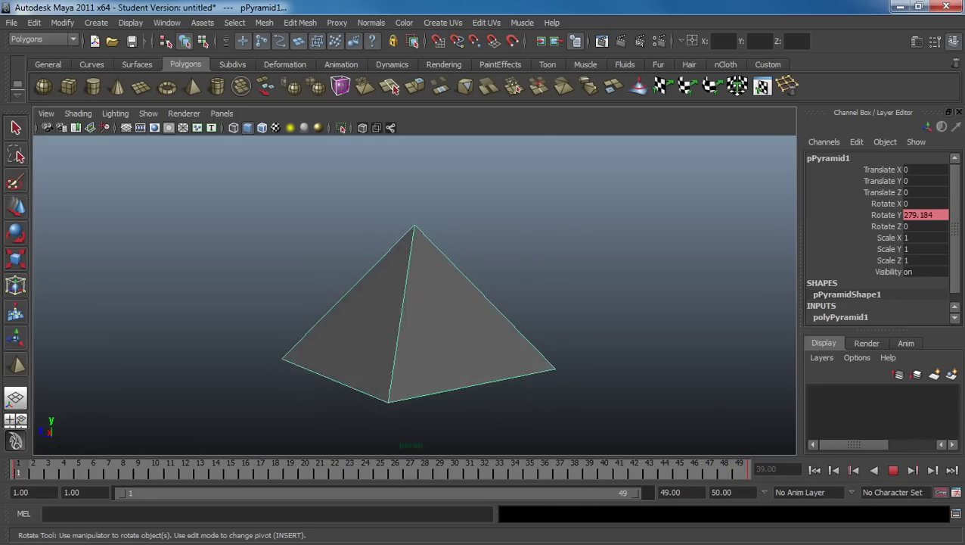
key("alt+v")
key("alt+shift+v")
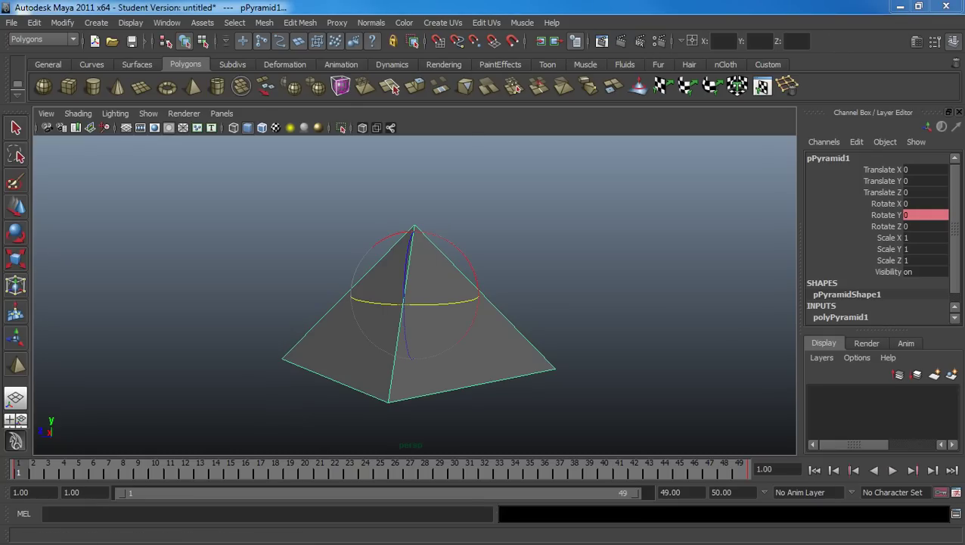
- Open Render Settings, keep Maya Software as renderer, and review the image size presets
left_click(575, 41)
left_click_drag(337, 107, 437, 42)
left_click(423, 98)
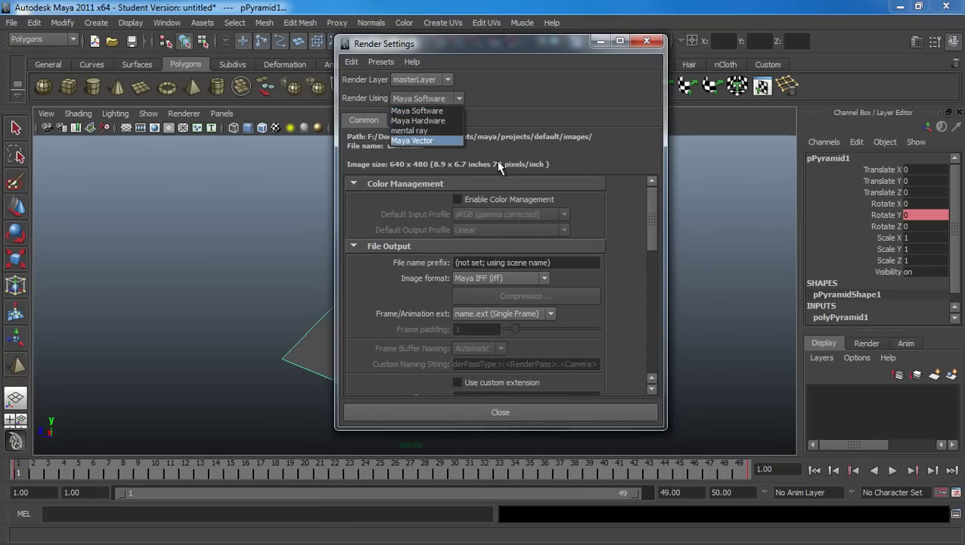
left_click(607, 437)
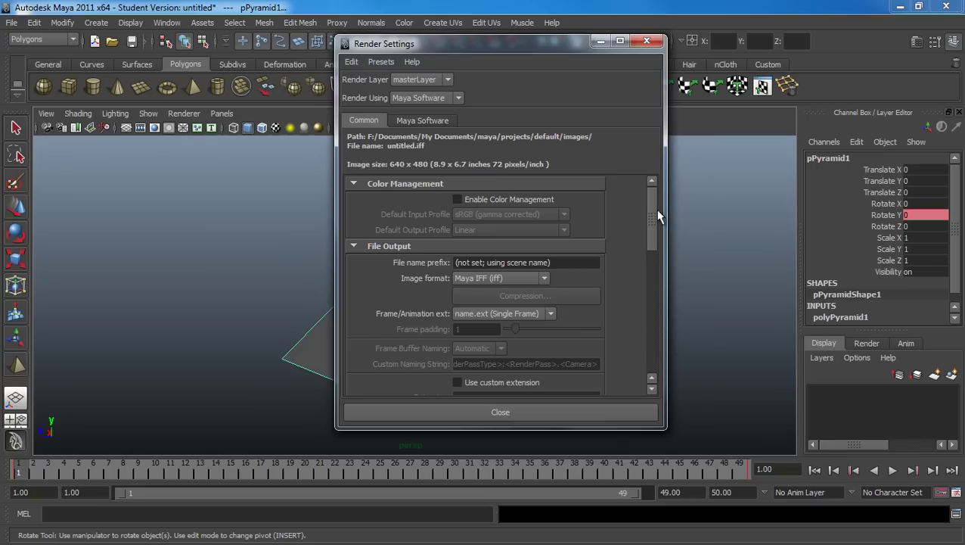
left_click_drag(655, 209, 639, 329)
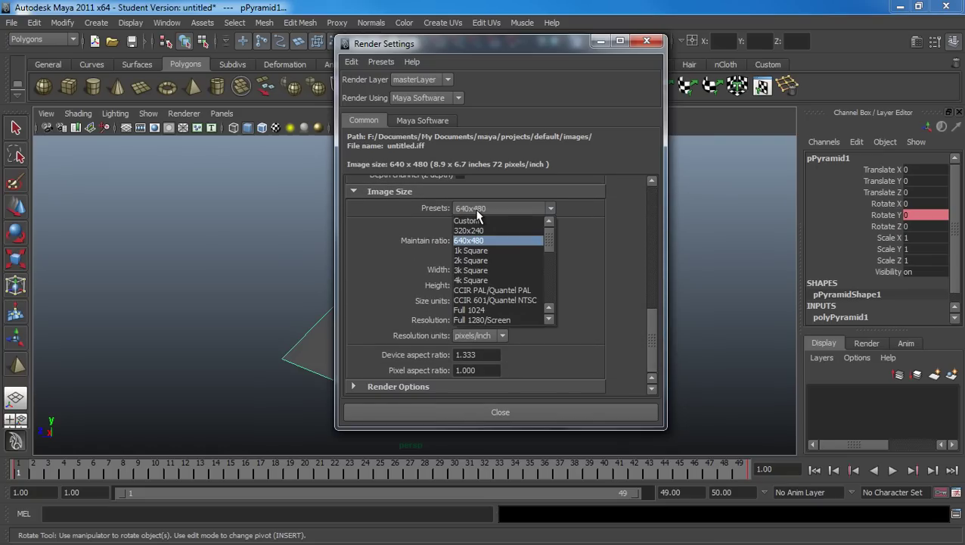
left_click(477, 212)
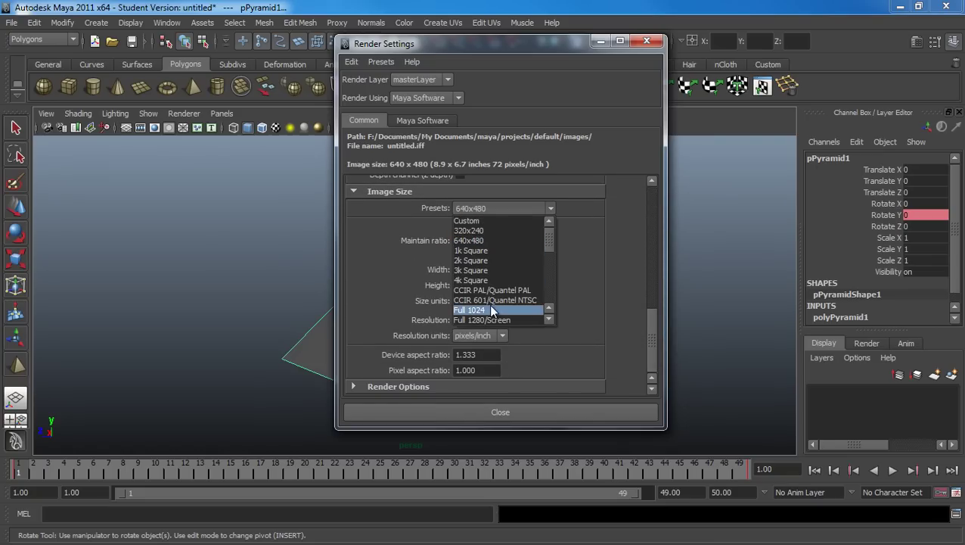
scroll(488, 304, "down", 2)
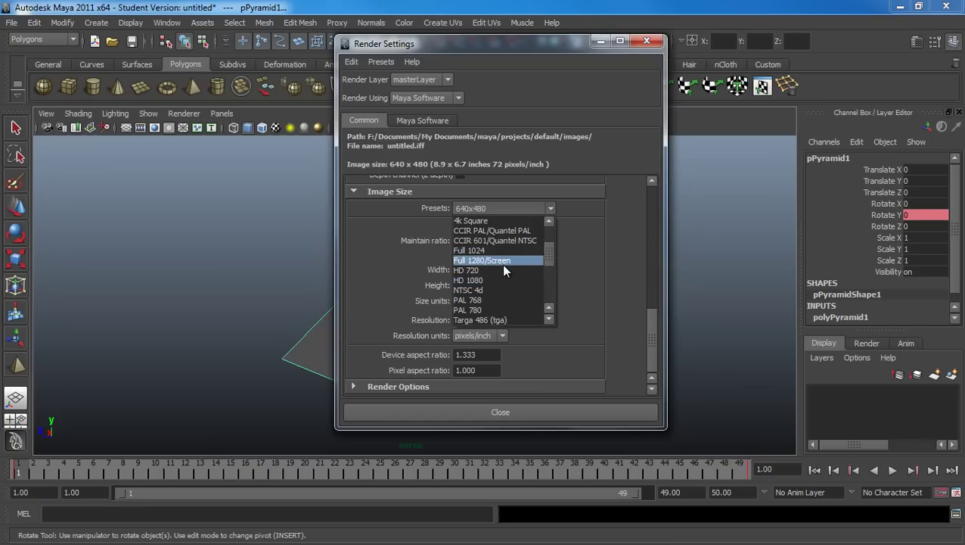
scroll(501, 257, "up", 2)
left_click(550, 208)
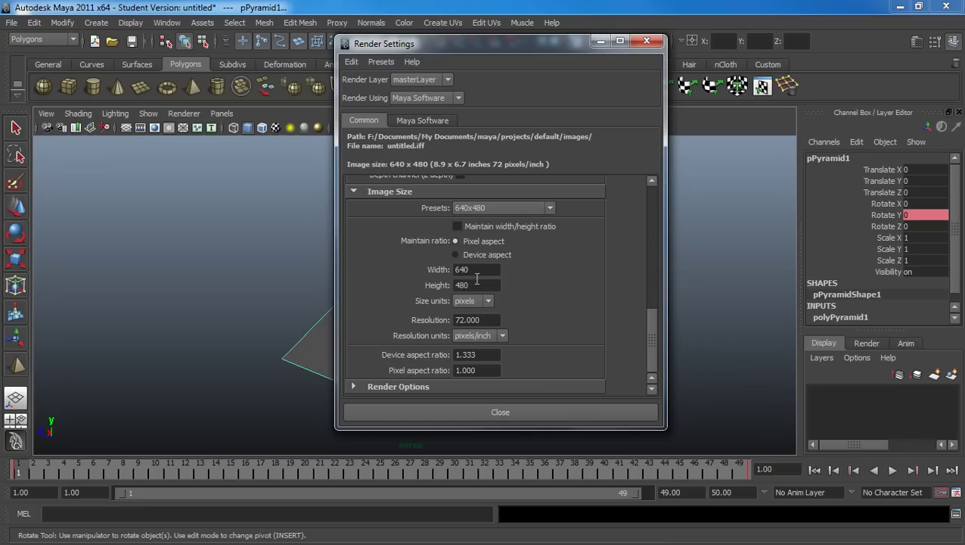
- Set the image width to 720
double_click(475, 269)
type("720")
key("Tab")
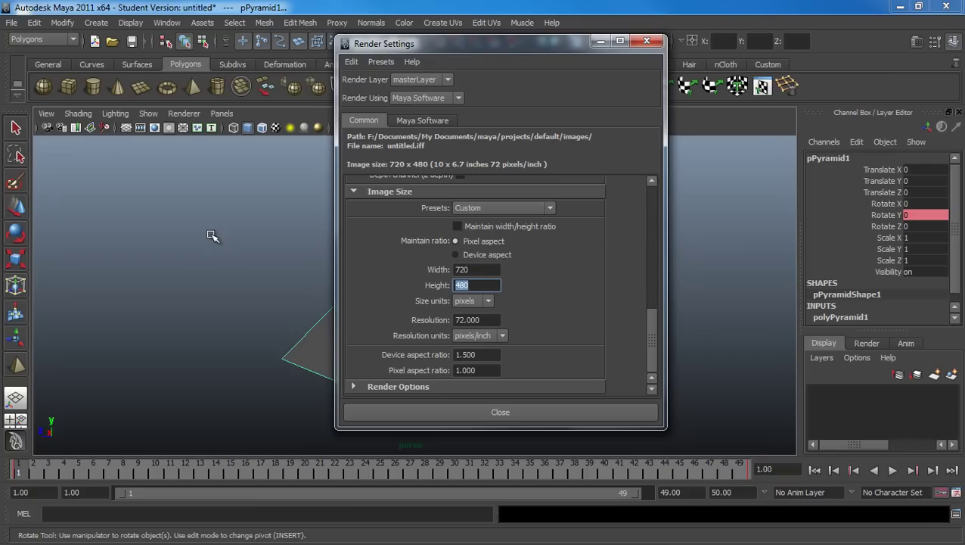
scroll(647, 320, "up", 2)
scroll(640, 370, "down", 2)
- Try pixel aspect ratios 0.9 and 1.2, then reset it to 1.000
double_click(487, 370)
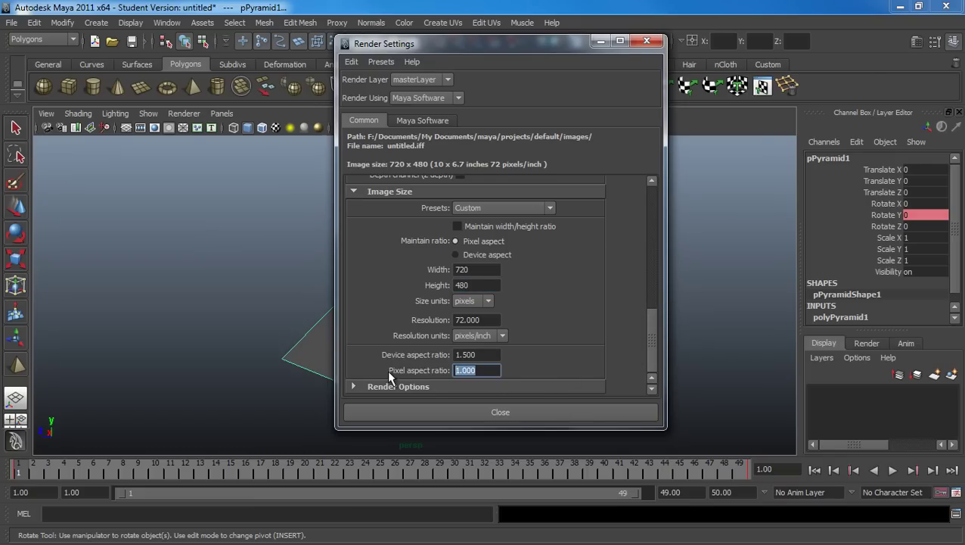
type("0.9")
key("Return")
type("1.2")
key("Return")
type("1")
key("Return")
key("Return")
left_click(533, 209)
scroll(541, 302, "down", 3)
scroll(539, 305, "up", 3)
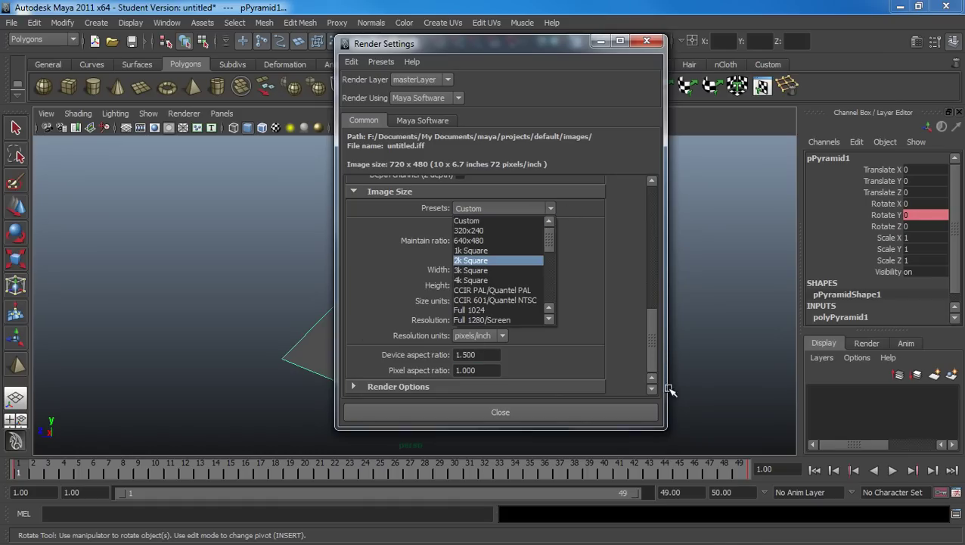
- Set the output image format to Tiff (tif)
left_click(651, 354)
left_click_drag(650, 351, 654, 209)
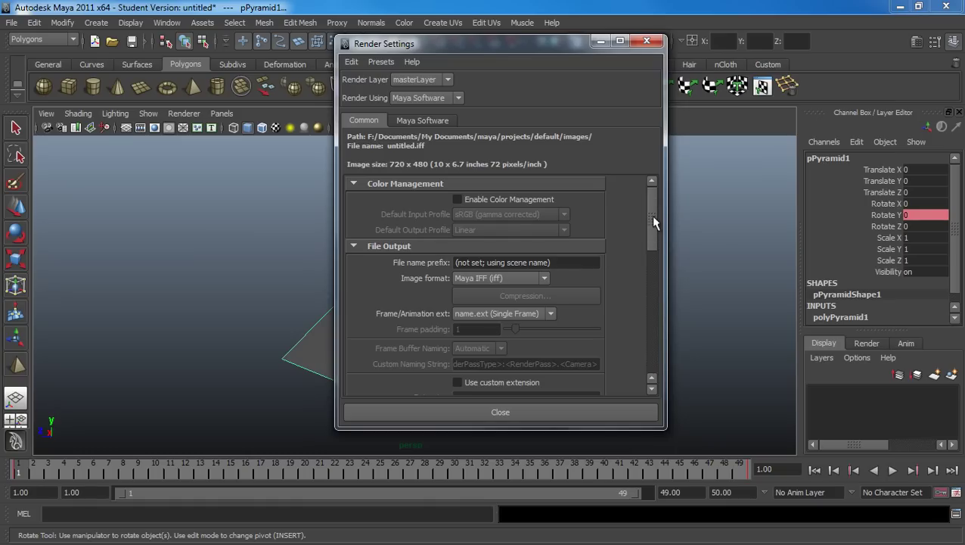
left_click_drag(648, 243, 653, 254)
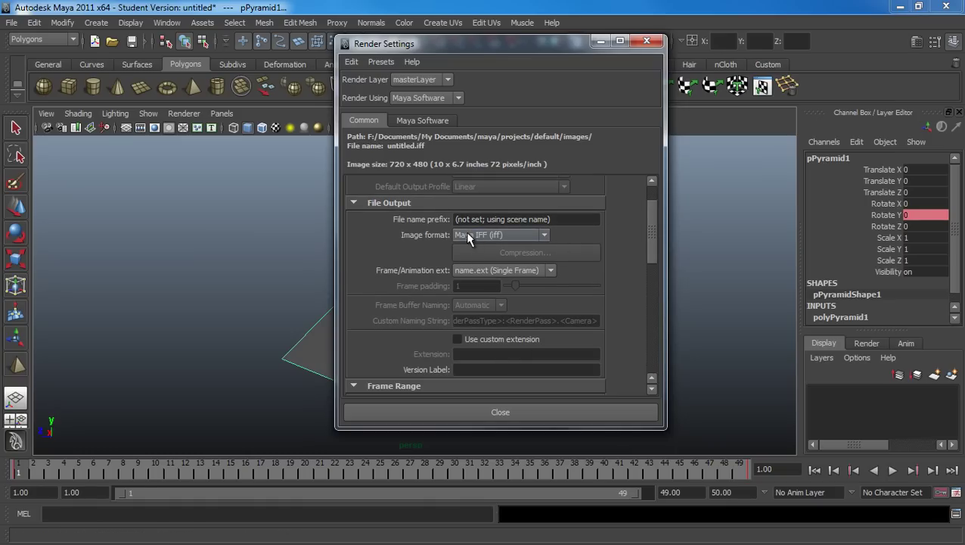
left_click(490, 234)
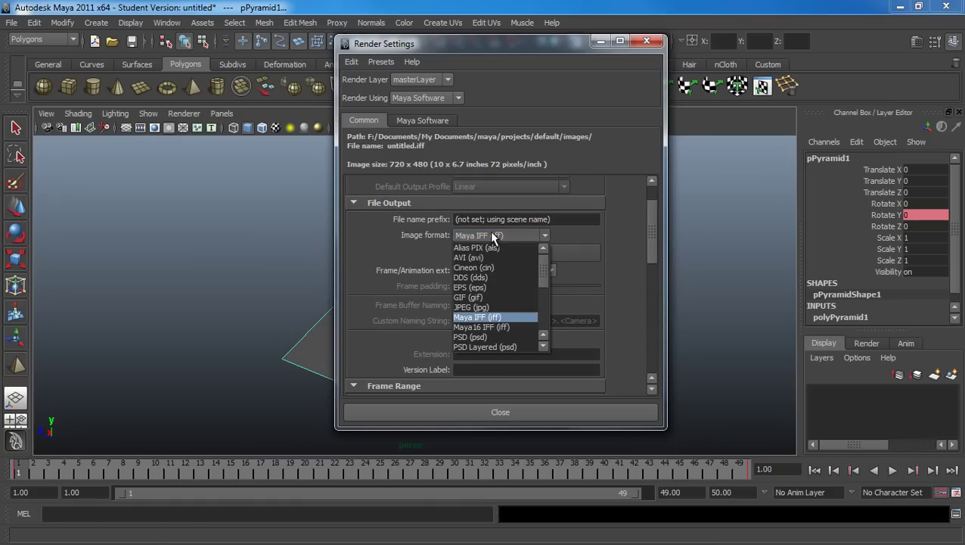
scroll(496, 307, "down", 4)
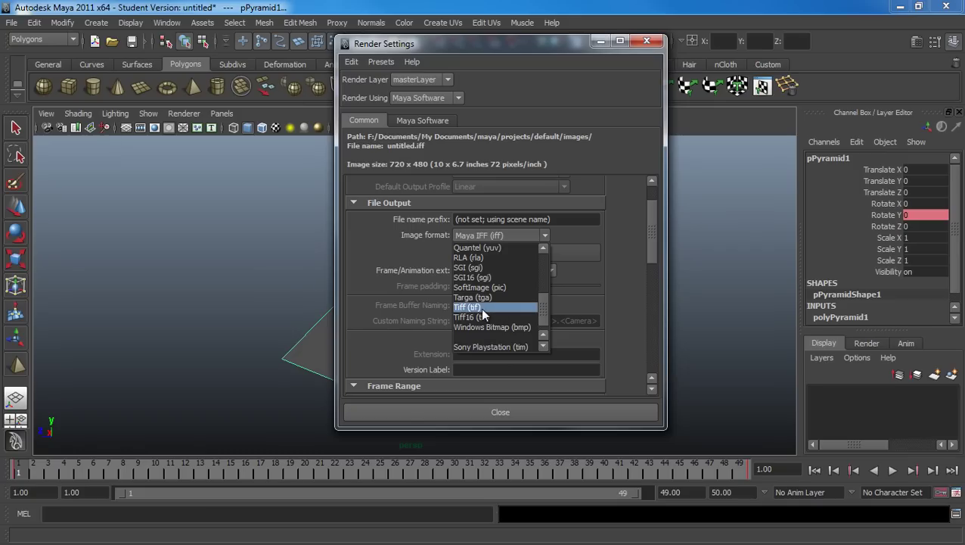
left_click(482, 307)
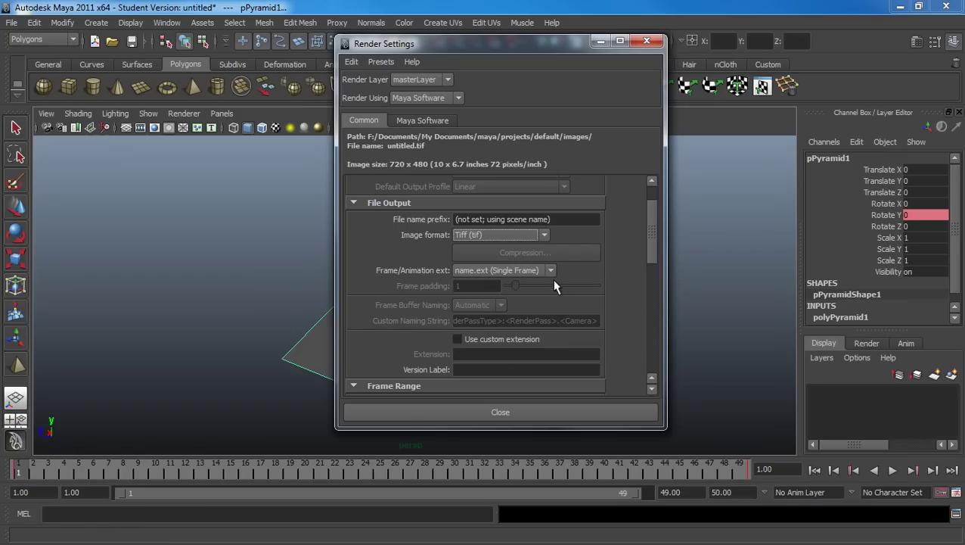
- Use name#.ext frame naming with a frame padding of 3
left_click(464, 273)
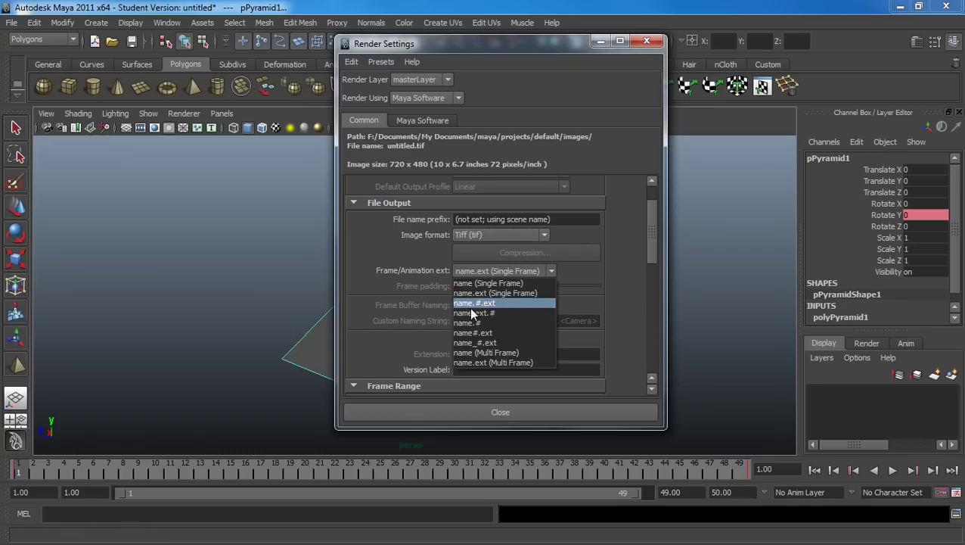
left_click(470, 333)
left_click(478, 288)
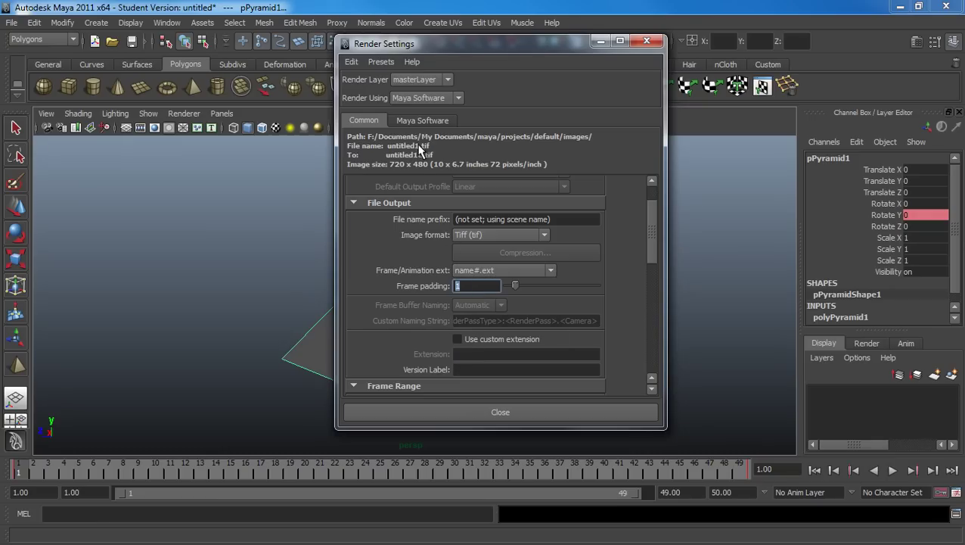
type("4")
key("Return")
key("Return")
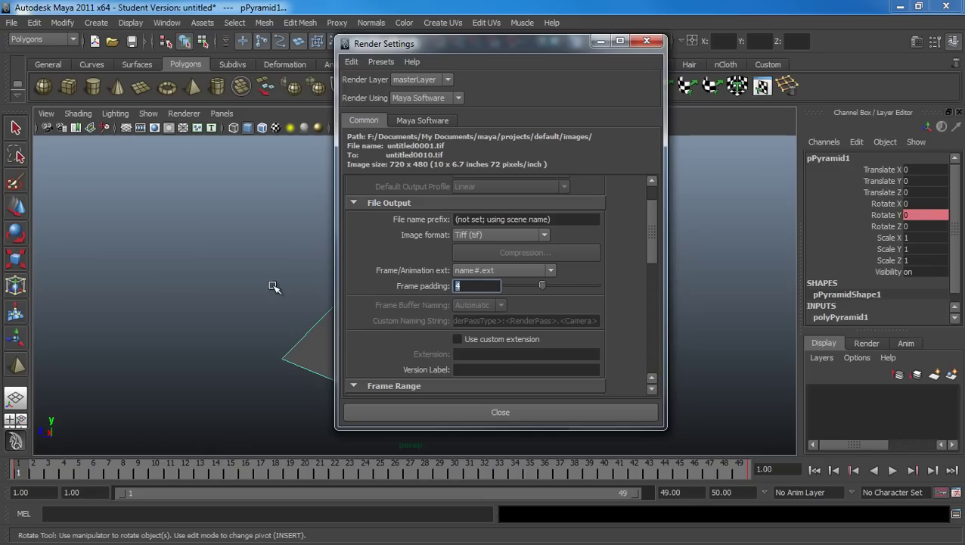
key("Return")
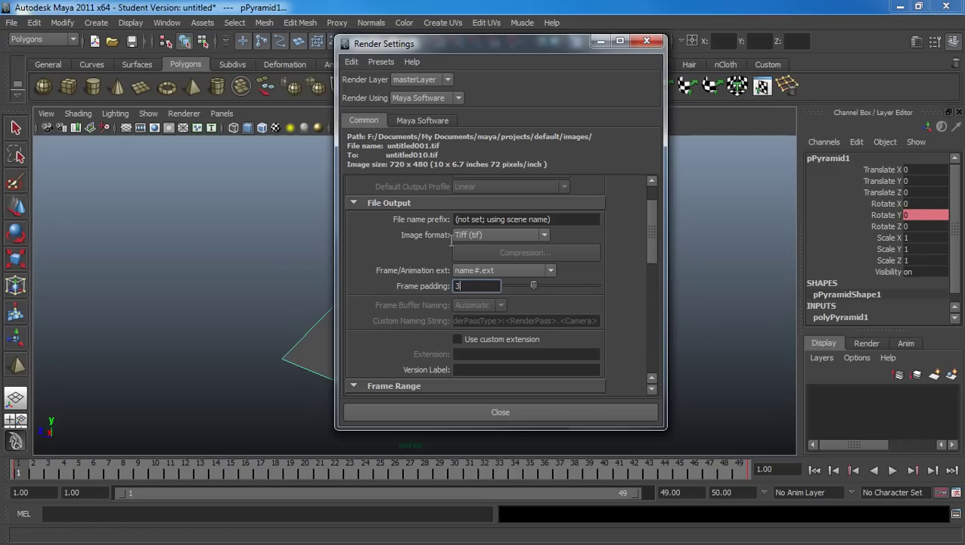
- Enter Pyramid_ as the file name prefix and scroll back to the top
left_click(556, 219)
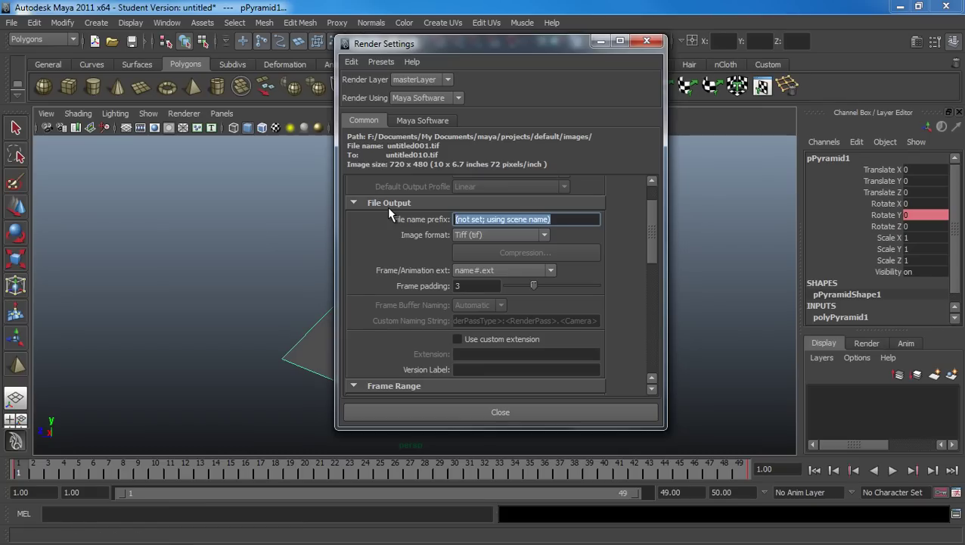
type("Pyramid_")
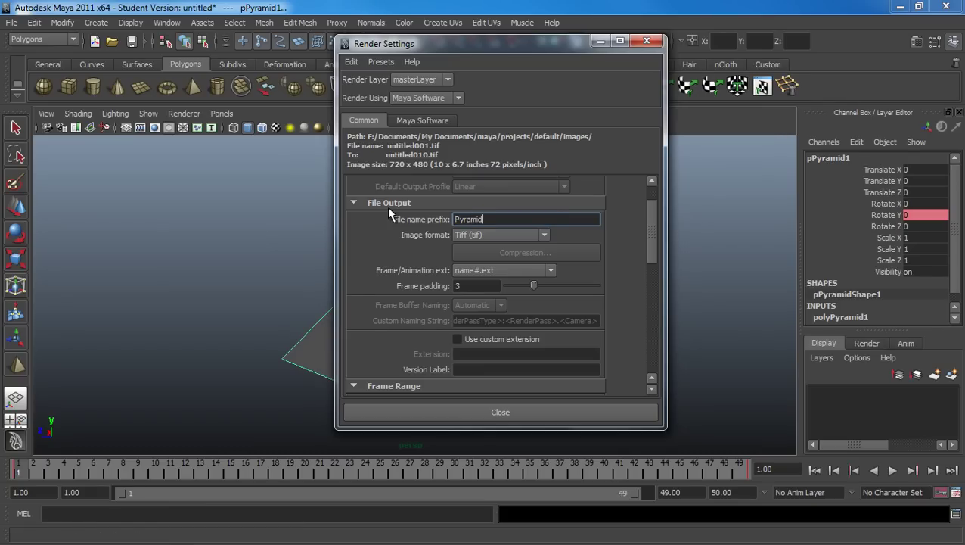
left_click(488, 284)
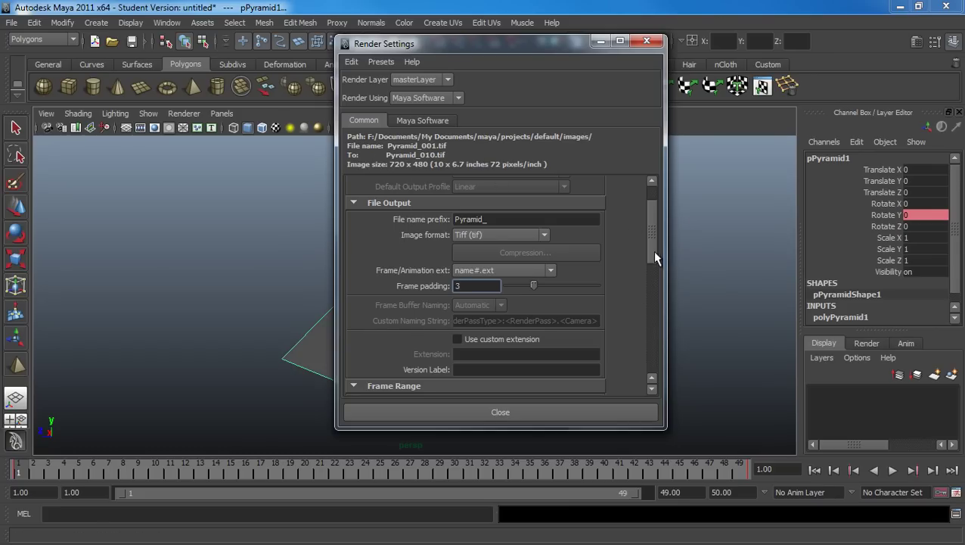
left_click_drag(657, 244, 648, 188)
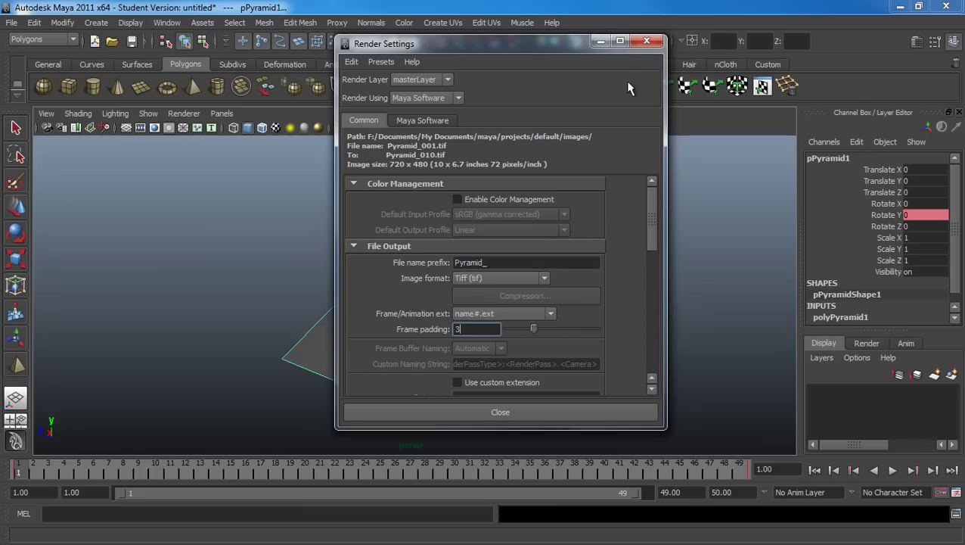
- Close Render Settings and start a new project via File > Project > New
left_click(646, 41)
left_click(13, 24)
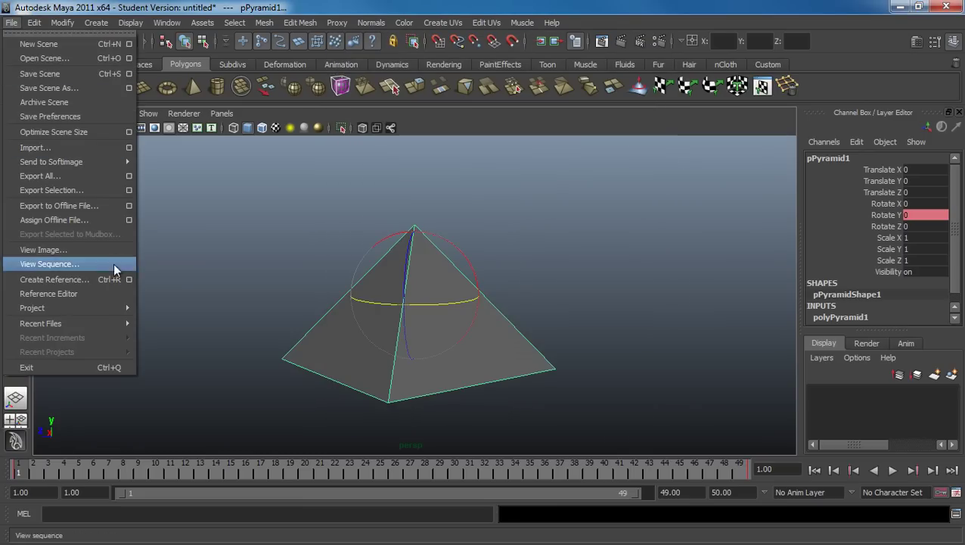
mouse_move(99, 307)
left_click(159, 319)
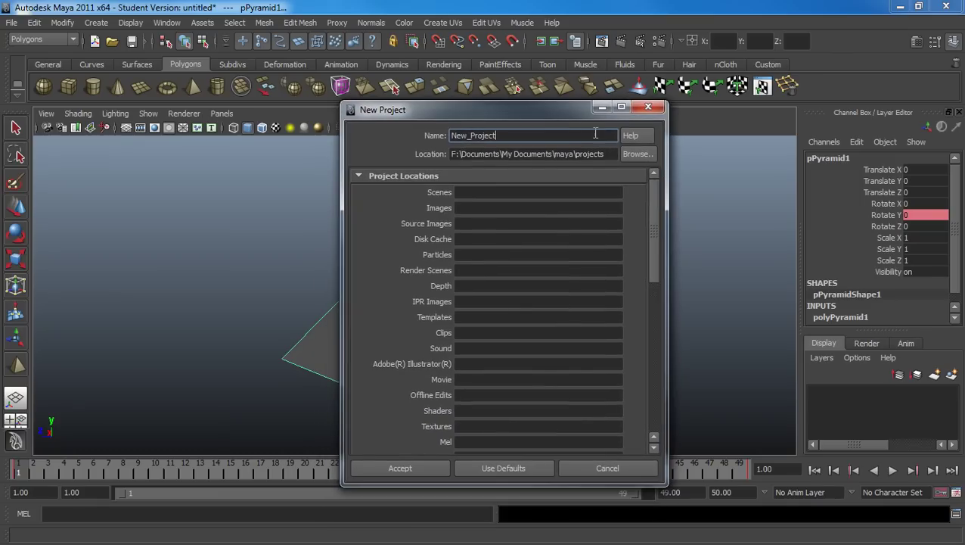
left_click(621, 154)
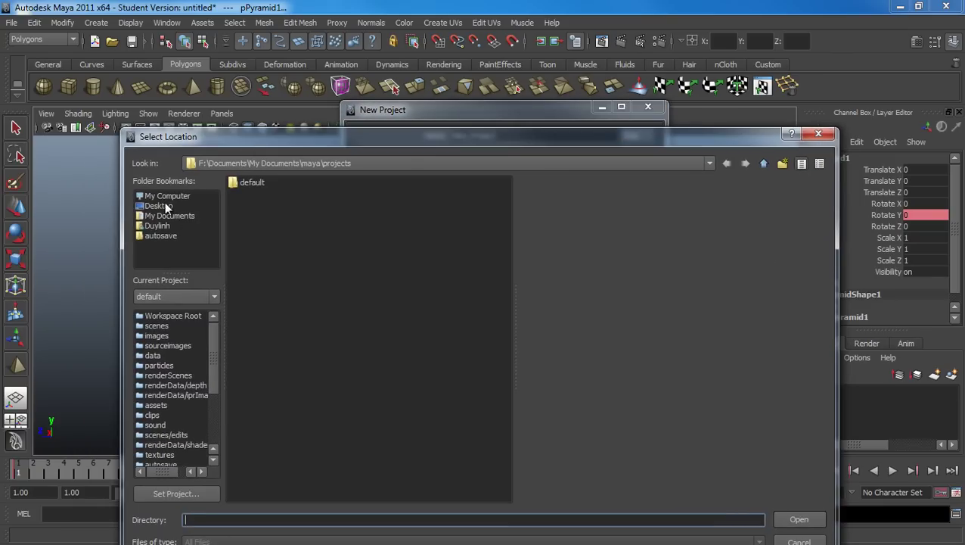
left_click(159, 204)
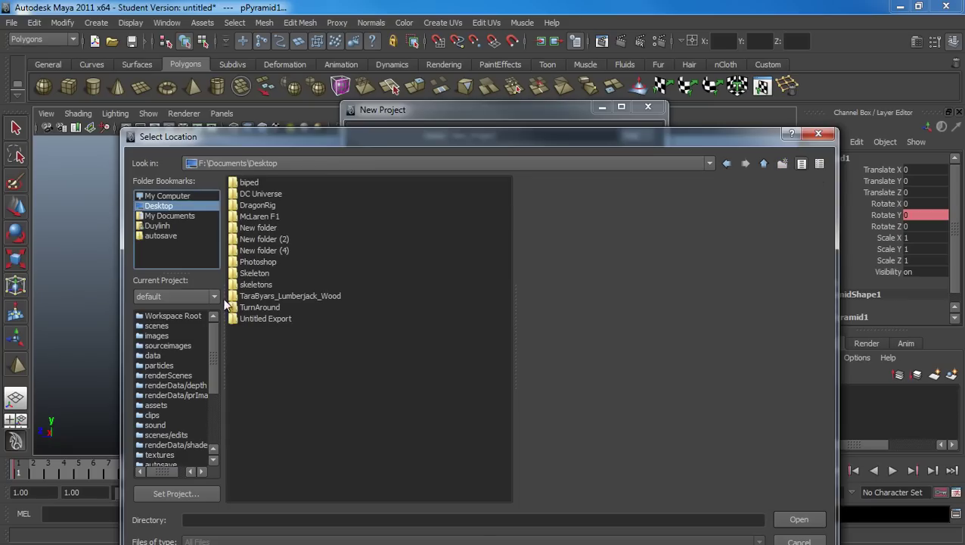
right_click(267, 340)
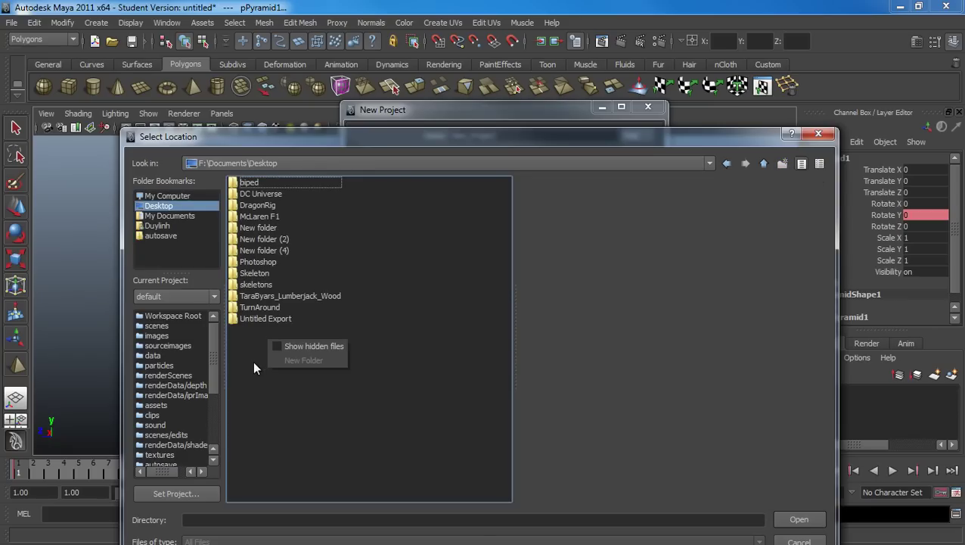
left_click(254, 362)
left_click(823, 132)
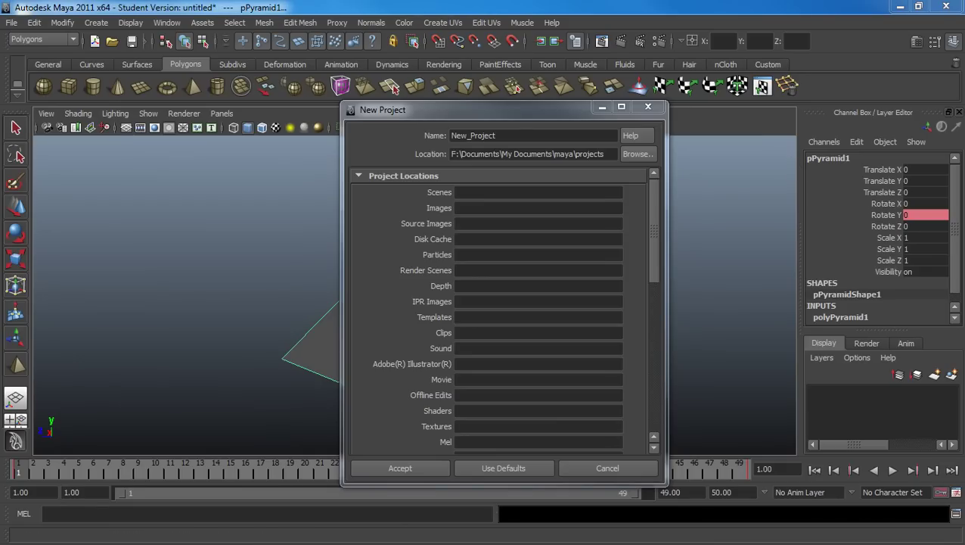
- Create a Pyramid folder in Desktop's New folder (3) and set it as the project location
left_click(635, 154)
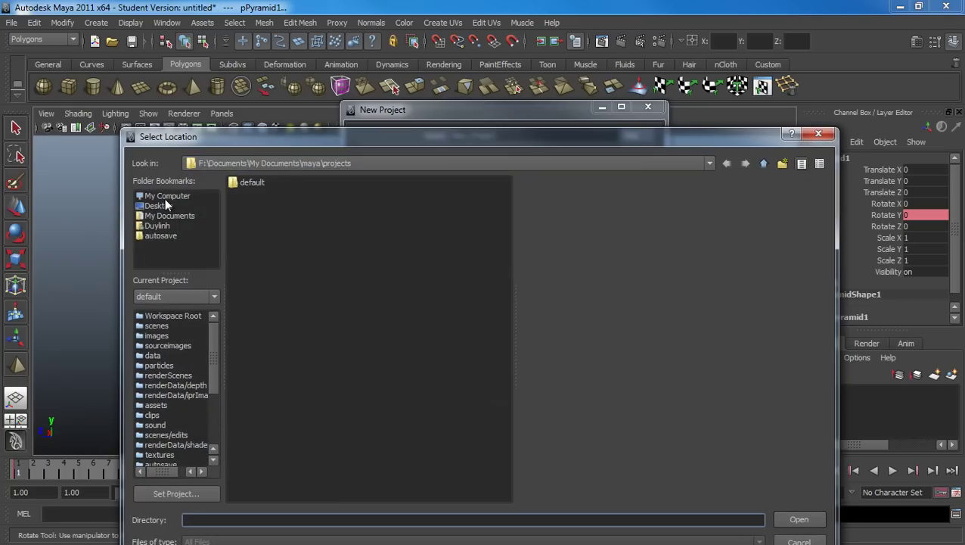
left_click(164, 198)
left_click(158, 206)
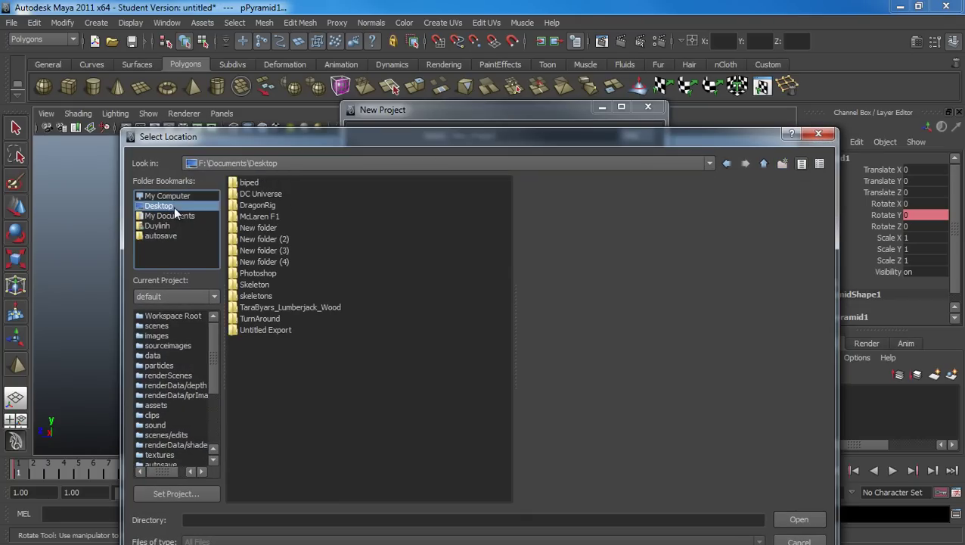
double_click(259, 250)
left_click(782, 164)
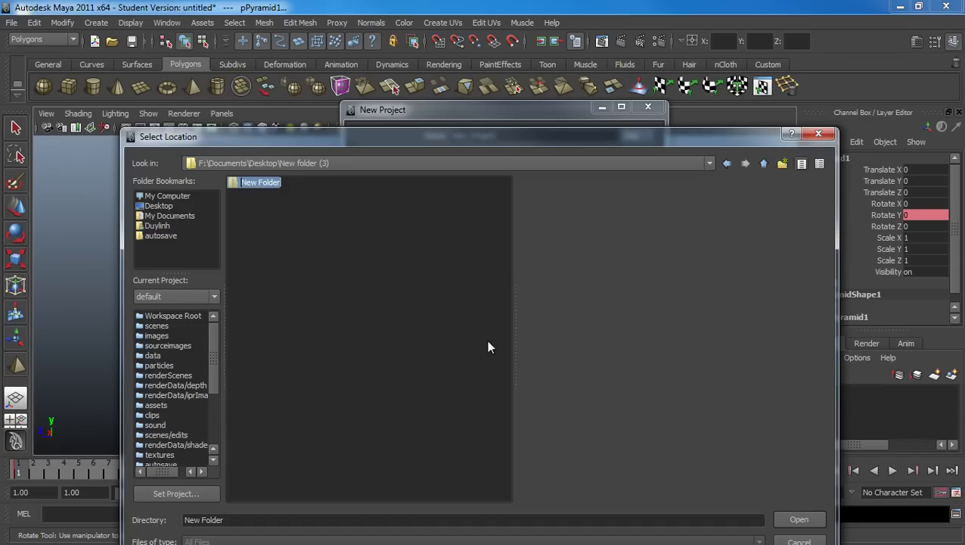
type("Pyramid")
key("Return")
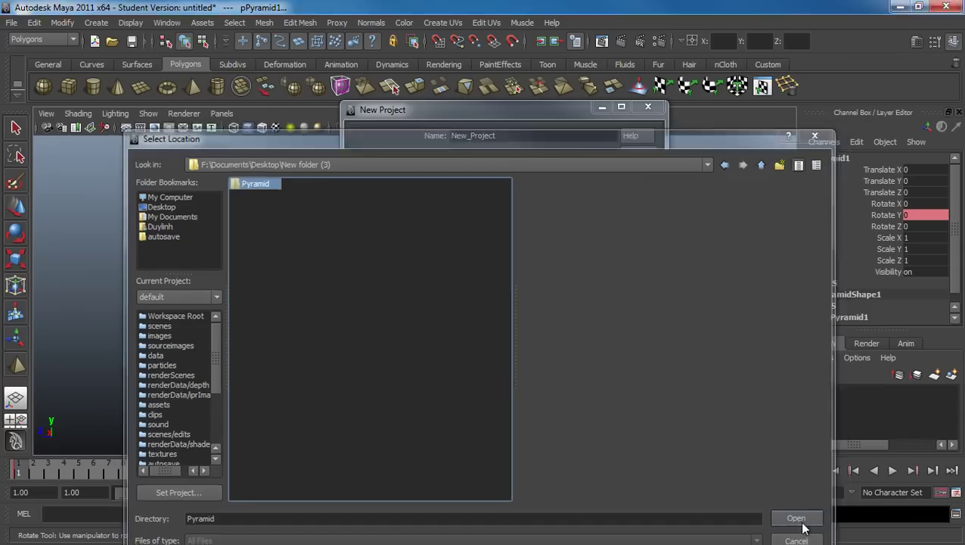
left_click(799, 519)
- Accept New_Project with default folder names and verify its subfolders in Explorer
left_click_drag(505, 110, 443, 57)
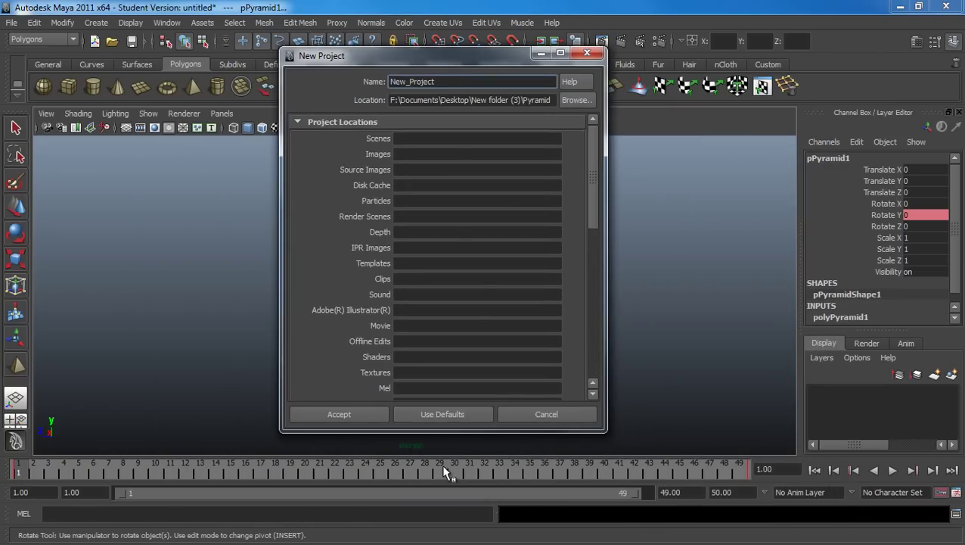
left_click(444, 414)
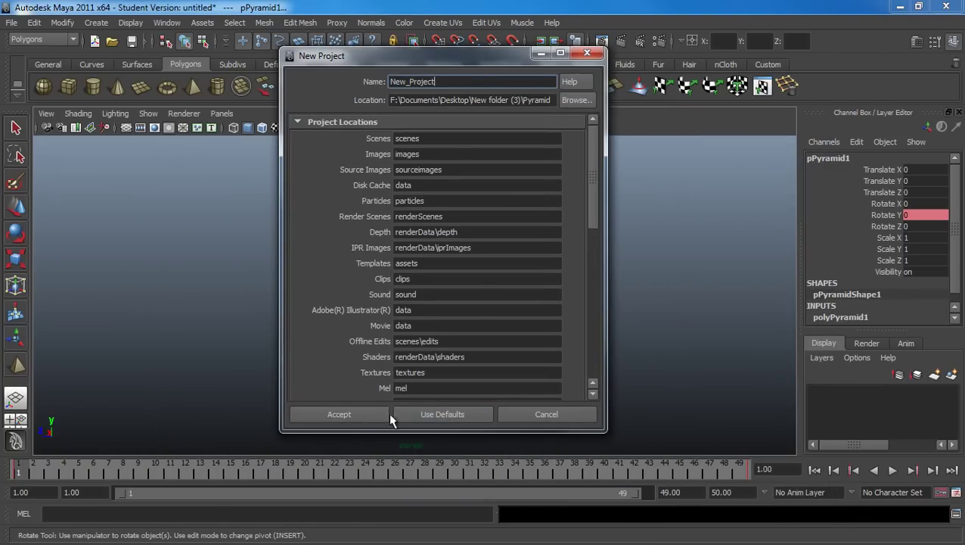
left_click(342, 413)
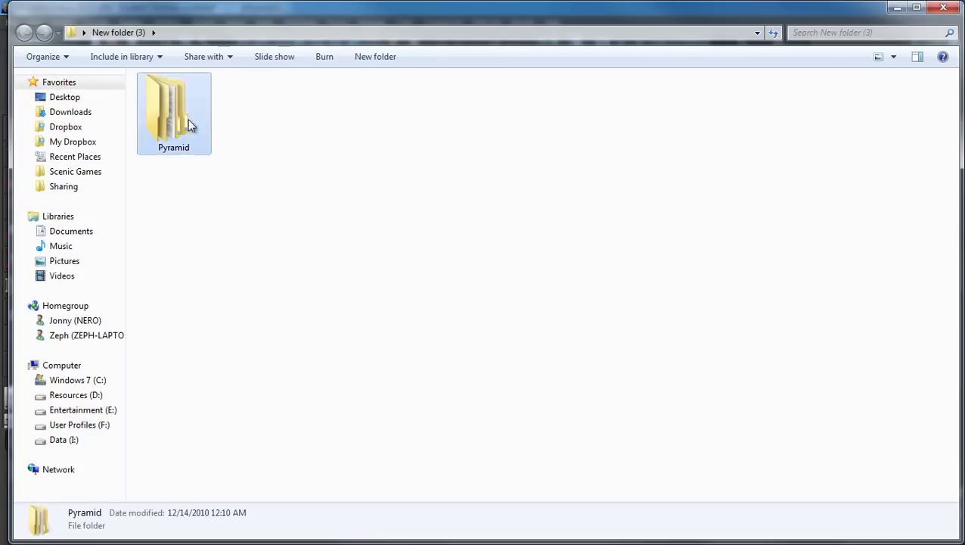
double_click(189, 122)
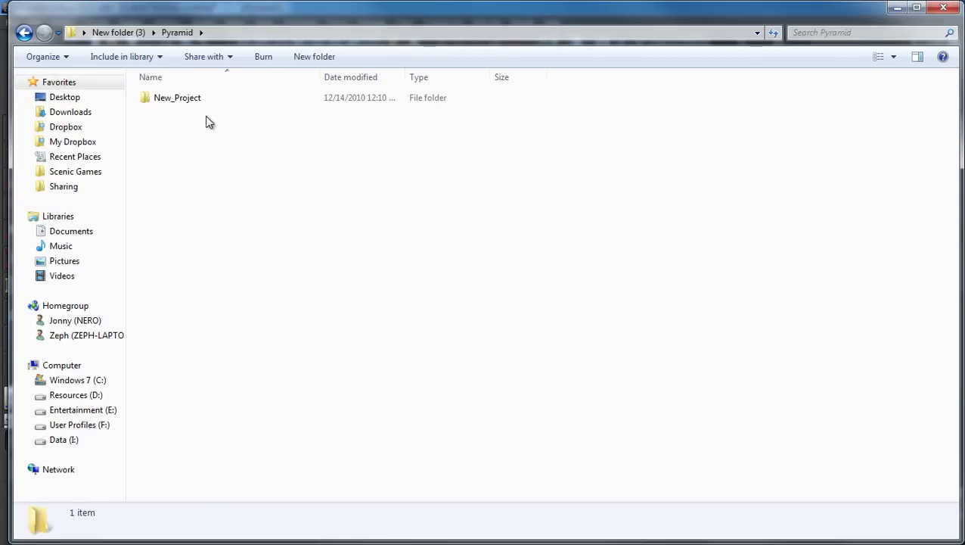
double_click(182, 99)
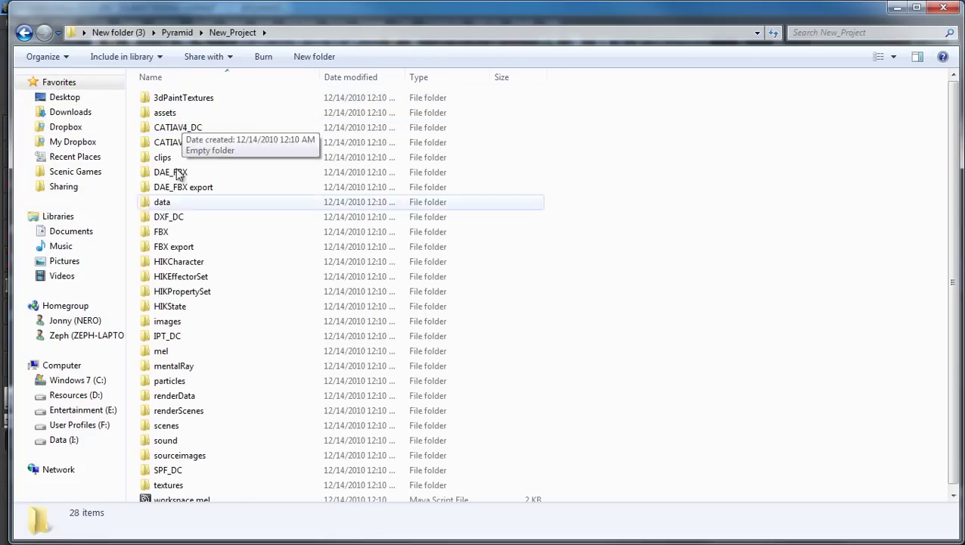
left_click(943, 8)
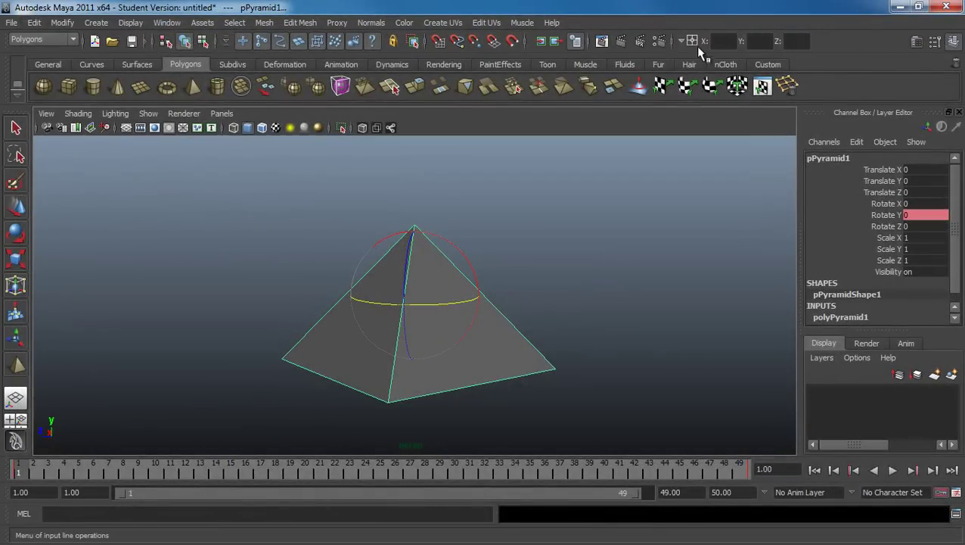
- Reopen Render Settings and play the animation to check its length
left_click(659, 40)
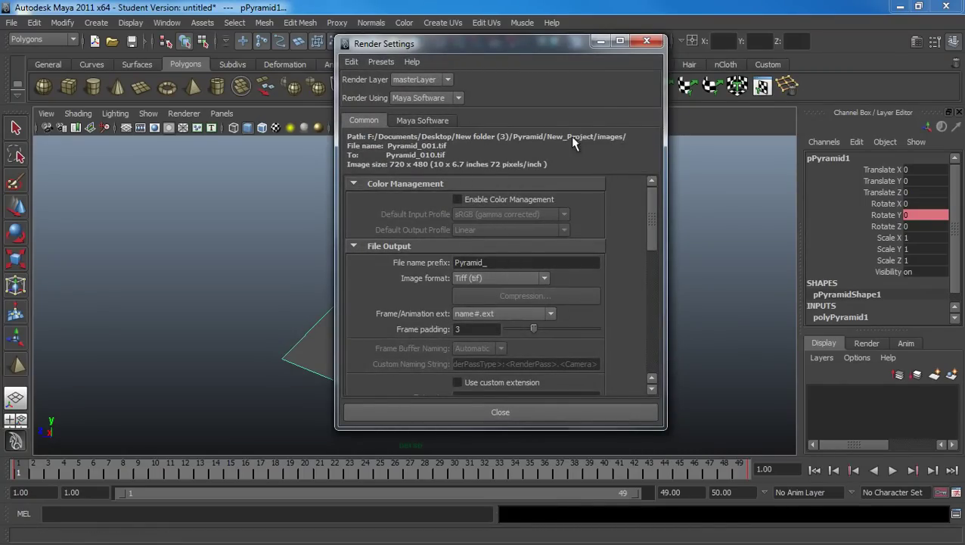
left_click_drag(649, 198, 654, 256)
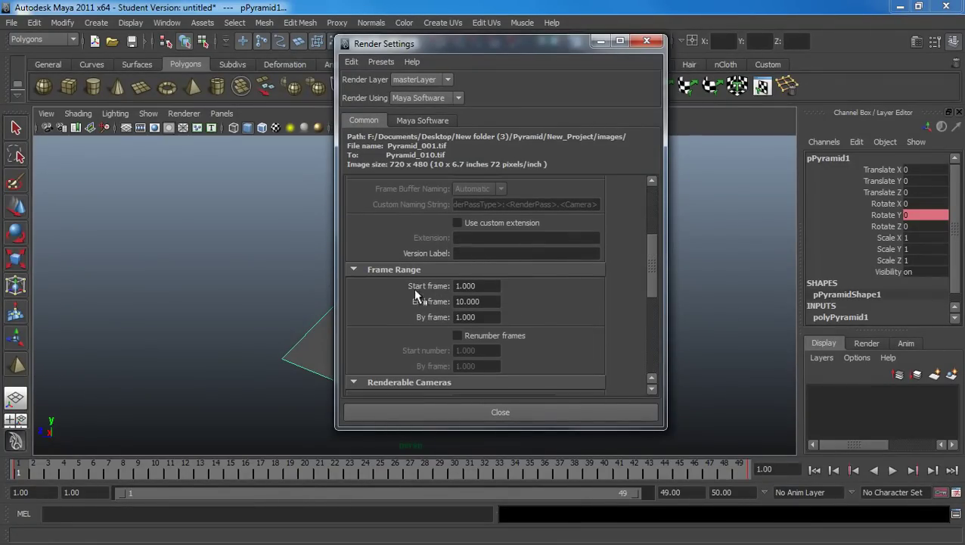
left_click(21, 474)
key("alt+v")
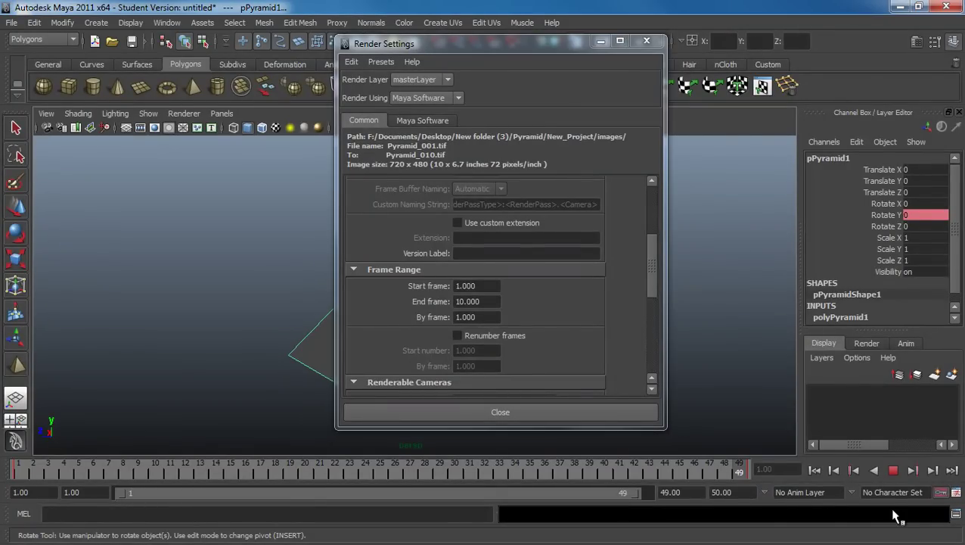
key("Escape")
- Set the render End frame to 49
left_click(476, 301)
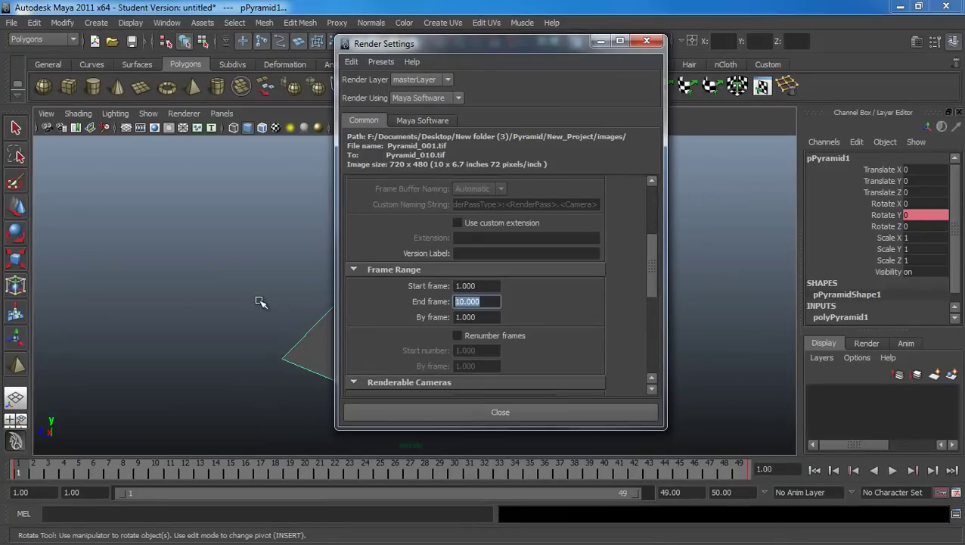
type("49")
key("Return")
scroll(649, 272, "down", 1)
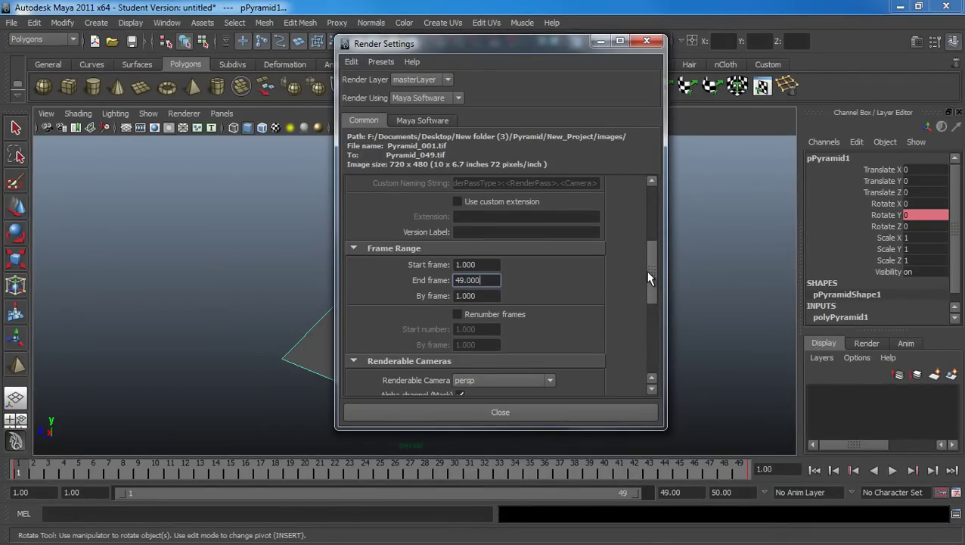
left_click(466, 296)
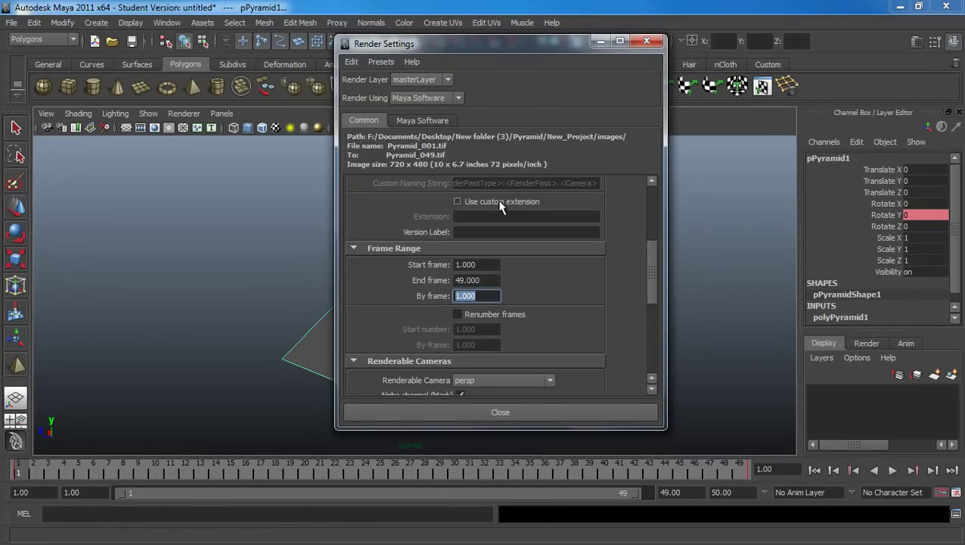
left_click_drag(650, 278, 649, 70)
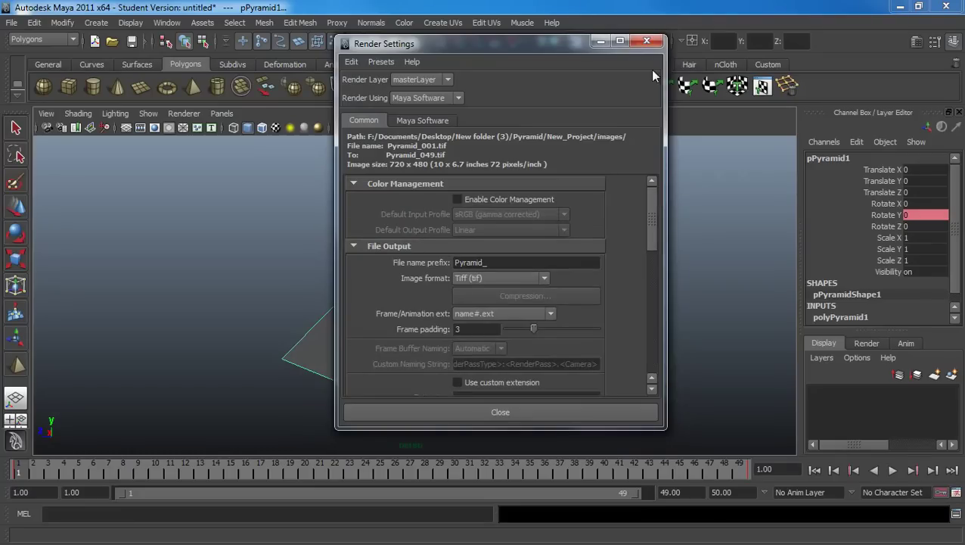
- Set Maya Software anti-aliasing to Production quality and expand Raytracing Quality
left_click(448, 120)
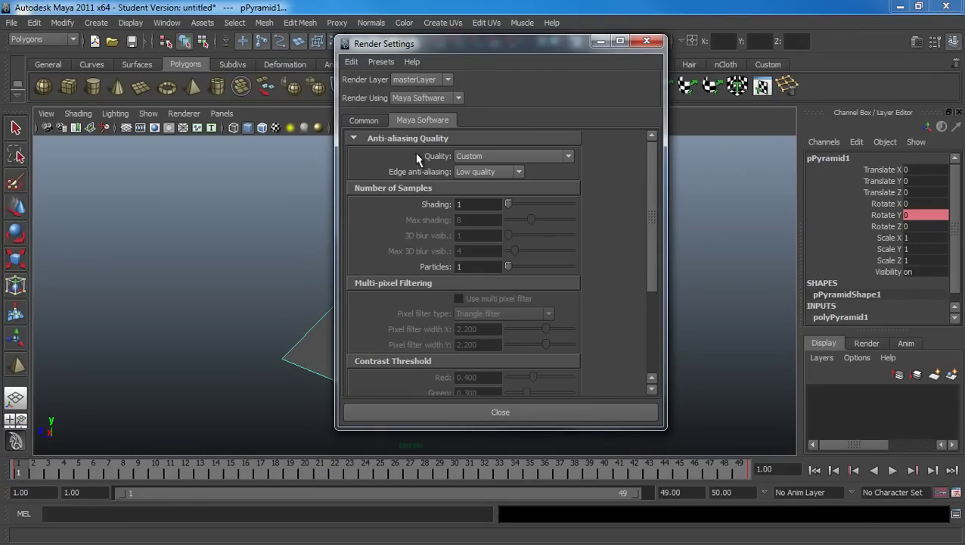
left_click(489, 155)
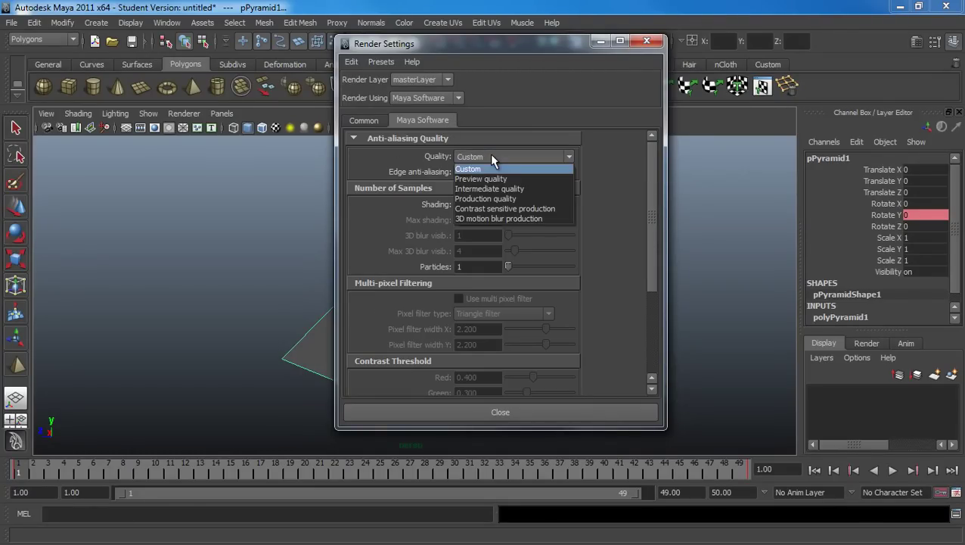
left_click(492, 194)
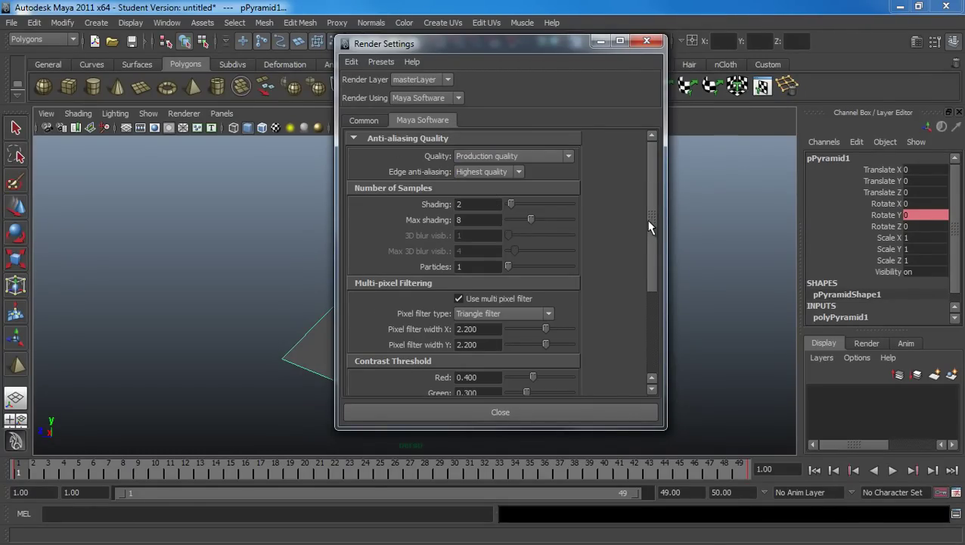
left_click_drag(648, 225, 643, 301)
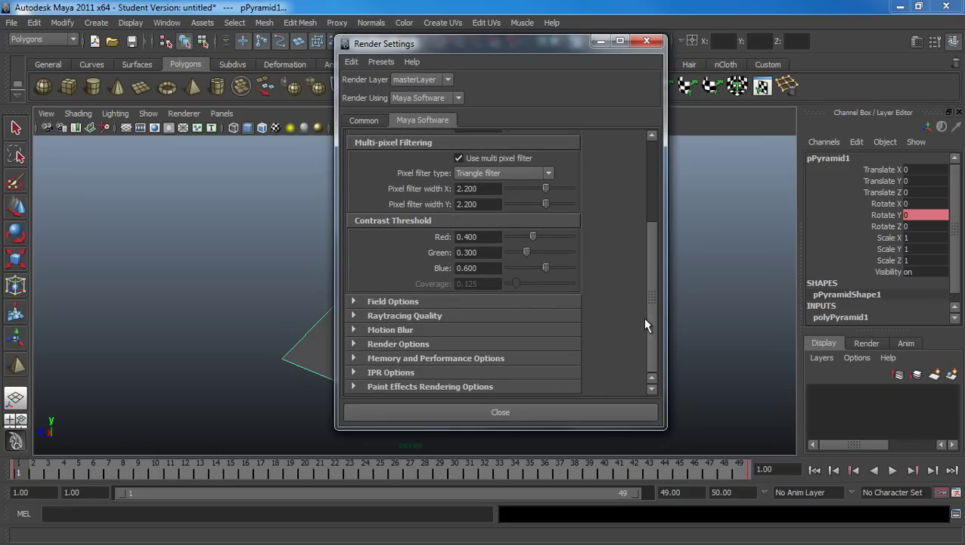
left_click(496, 315)
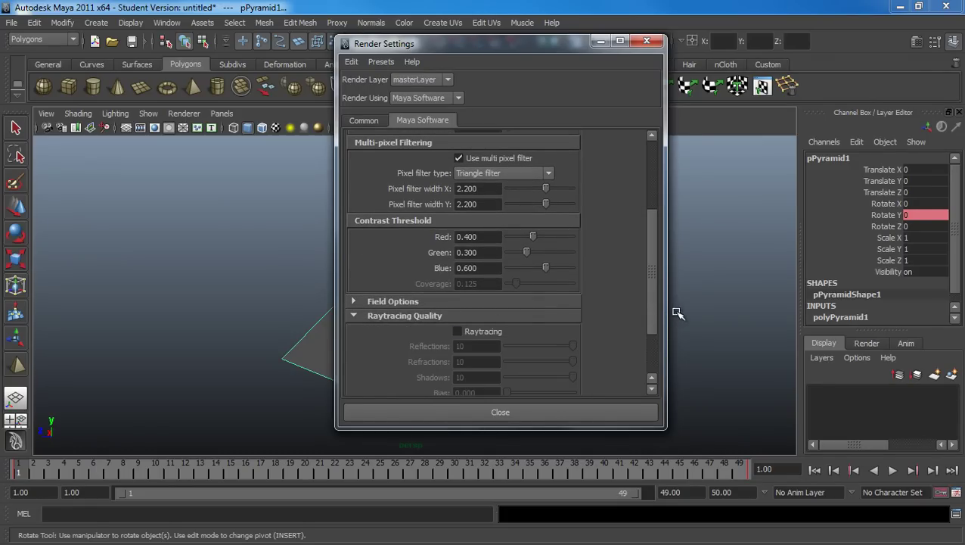
left_click_drag(654, 314, 648, 370)
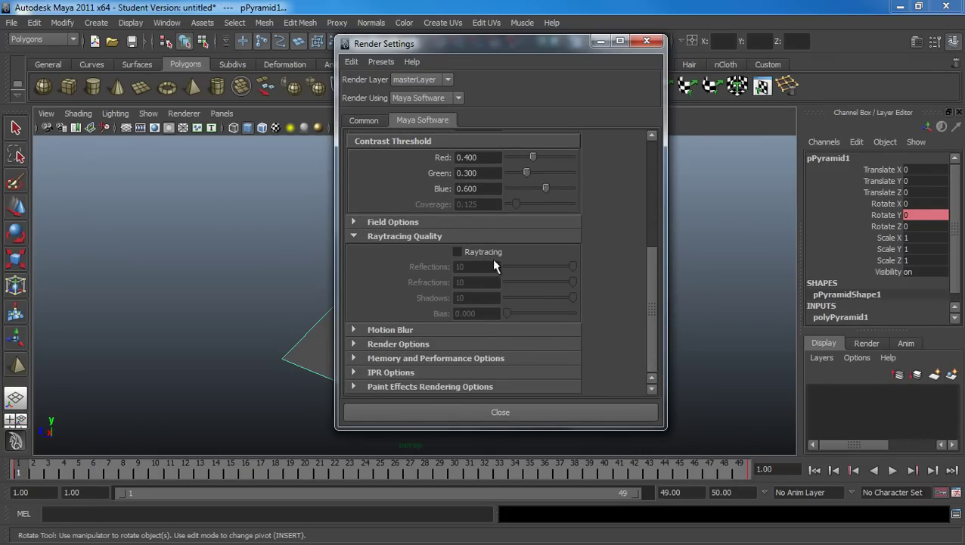
- Set raytracing Reflections and Refractions to 0, then switch raytracing off
left_click(457, 252)
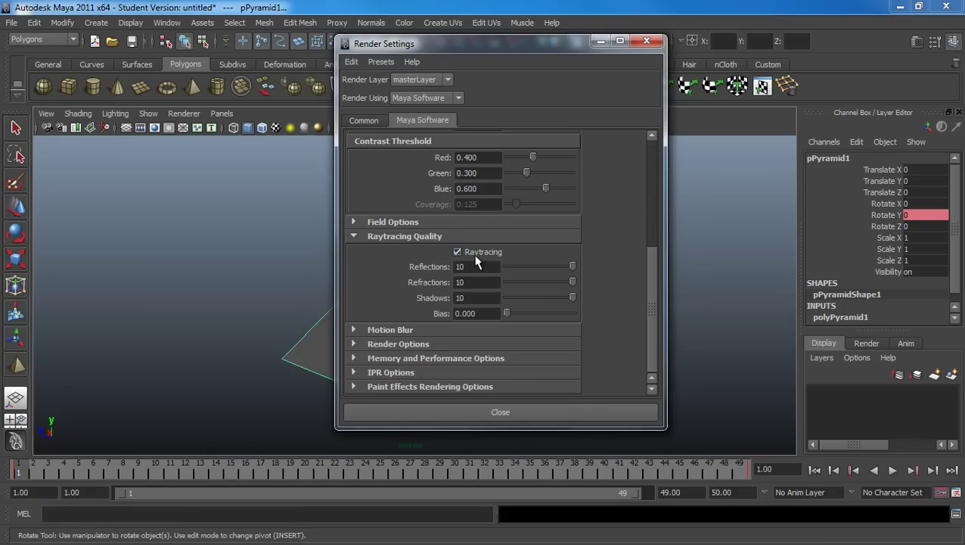
left_click(475, 257)
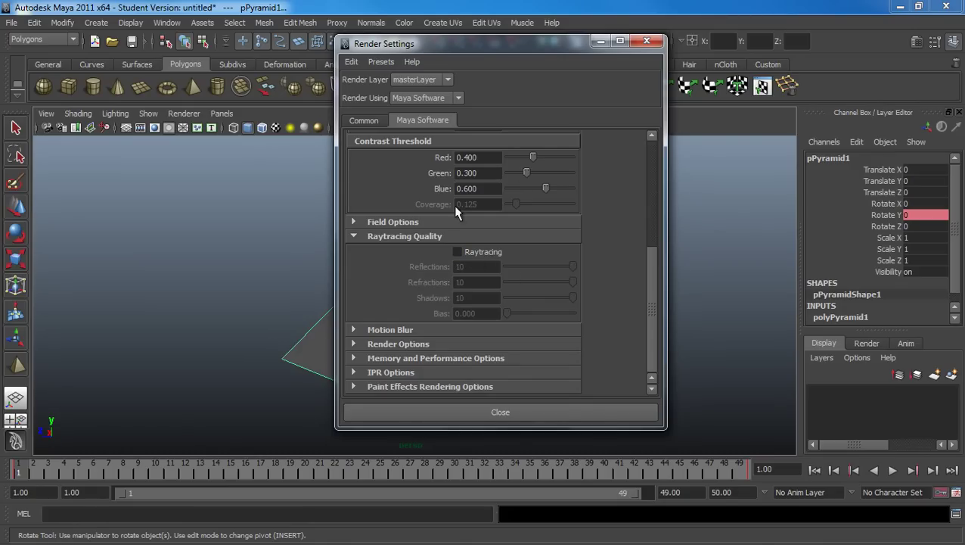
double_click(459, 265)
type("0")
key("Tab")
type("0")
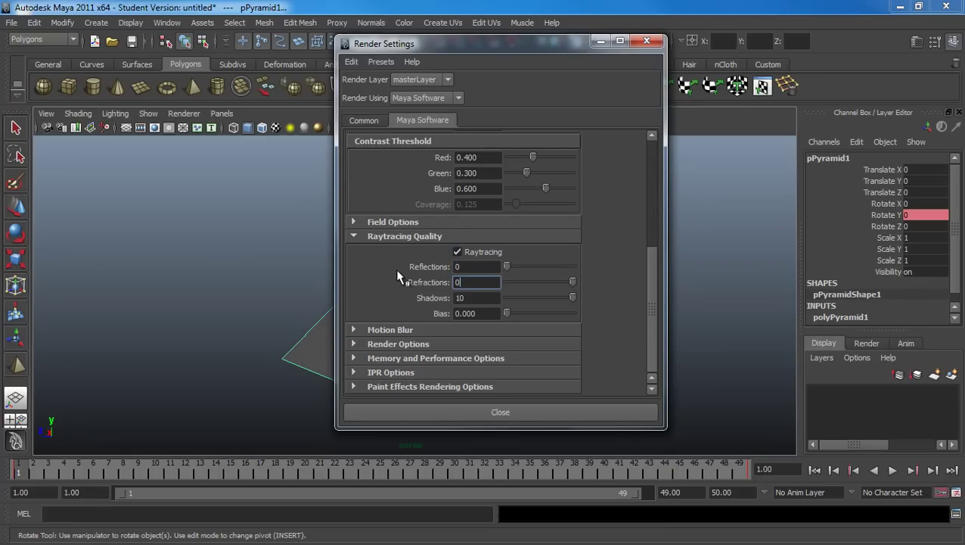
key("Return")
left_click(457, 251)
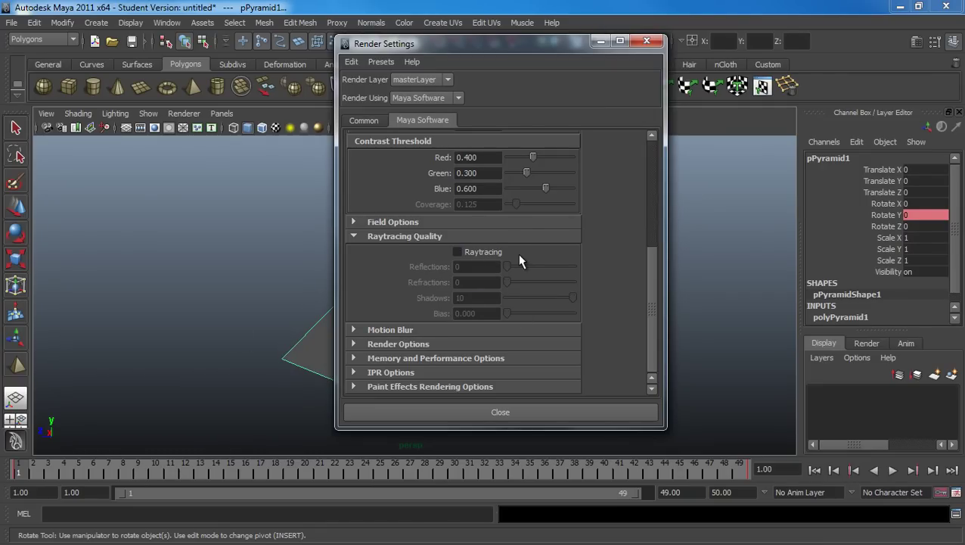
- Check Field Options and keep the Production quality anti-aliasing preset
left_click(403, 221)
left_click(402, 221)
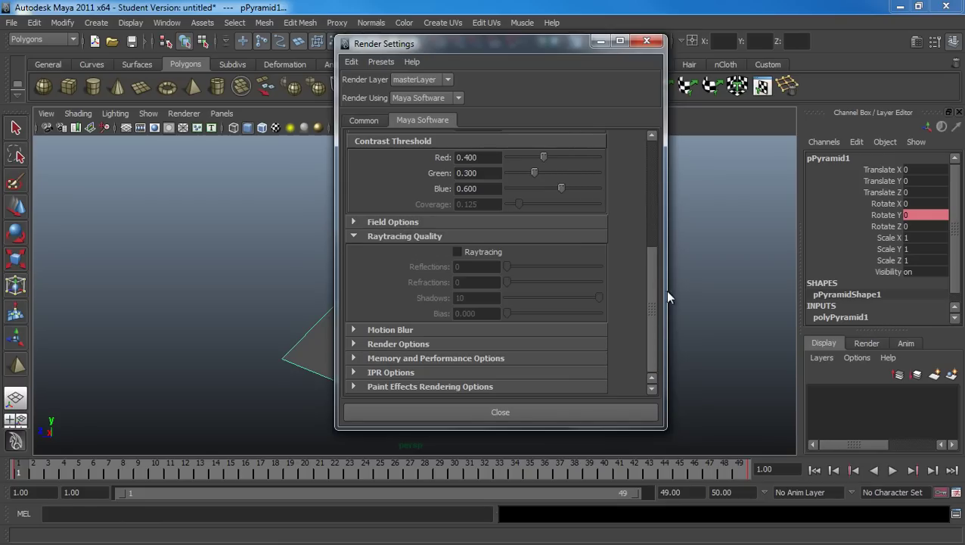
left_click_drag(652, 291, 643, 163)
left_click(568, 156)
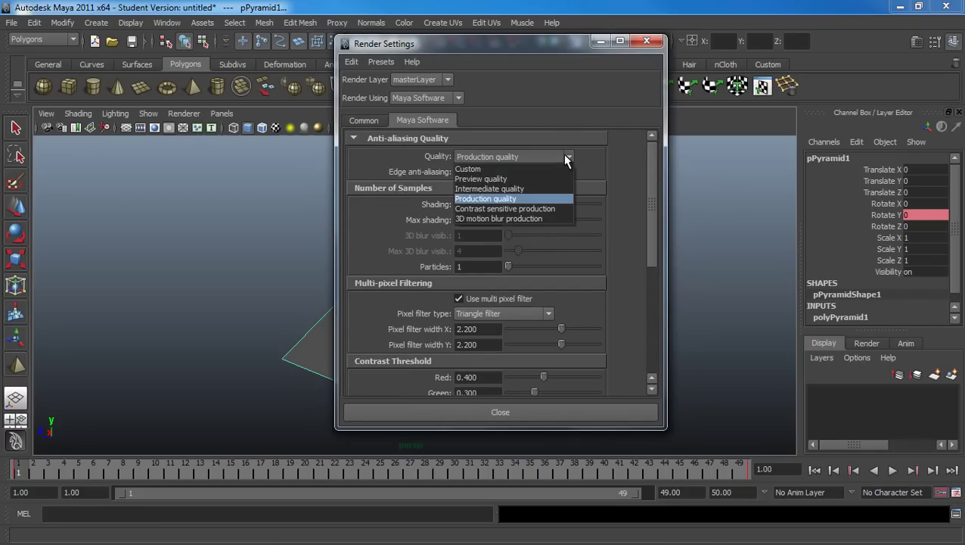
left_click(532, 195)
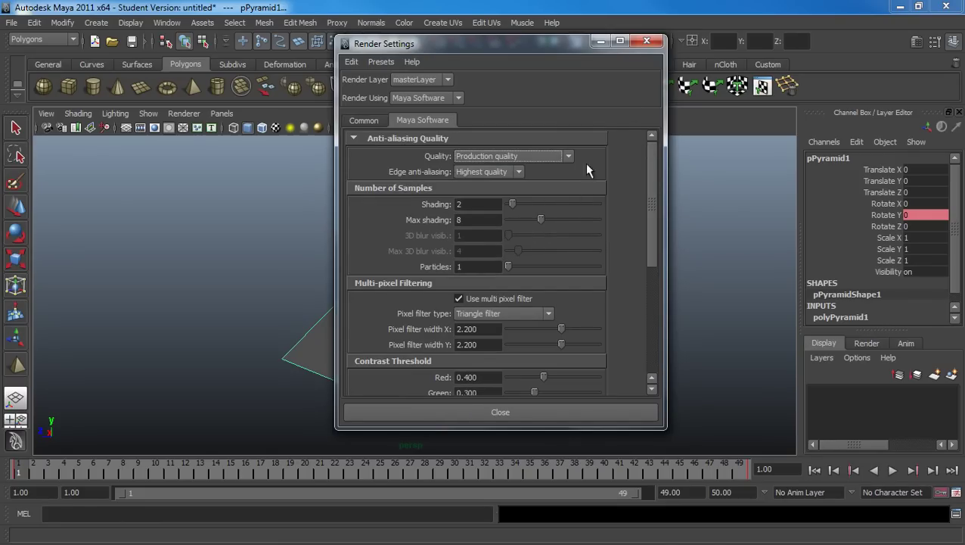
- Switch the renderer to mental ray and turn off the depth channel
left_click(434, 99)
left_click(412, 131)
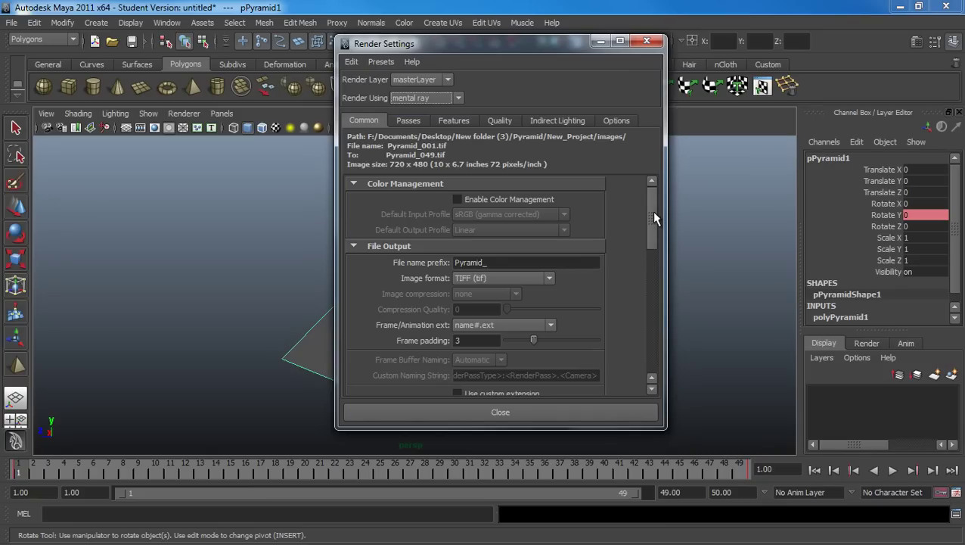
left_click_drag(654, 217, 637, 276)
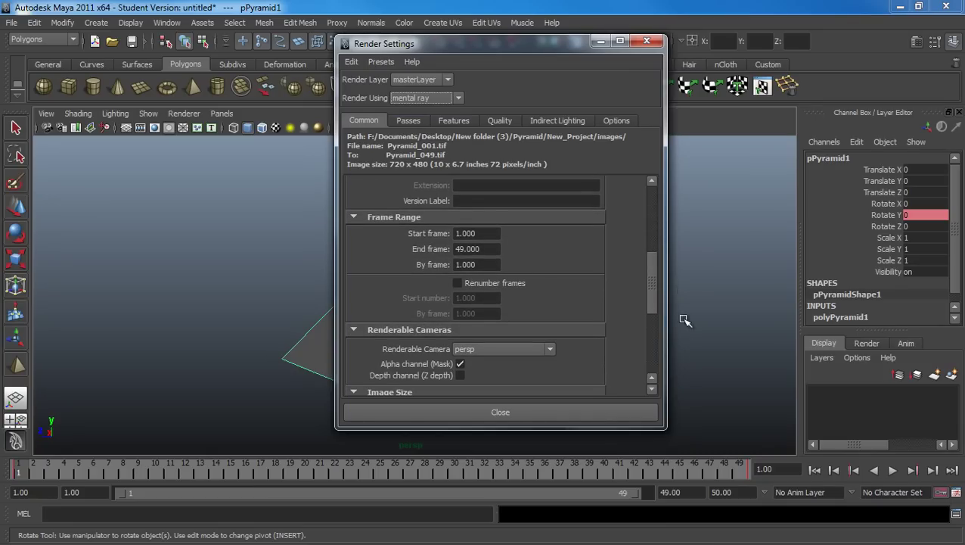
left_click_drag(654, 311, 654, 341)
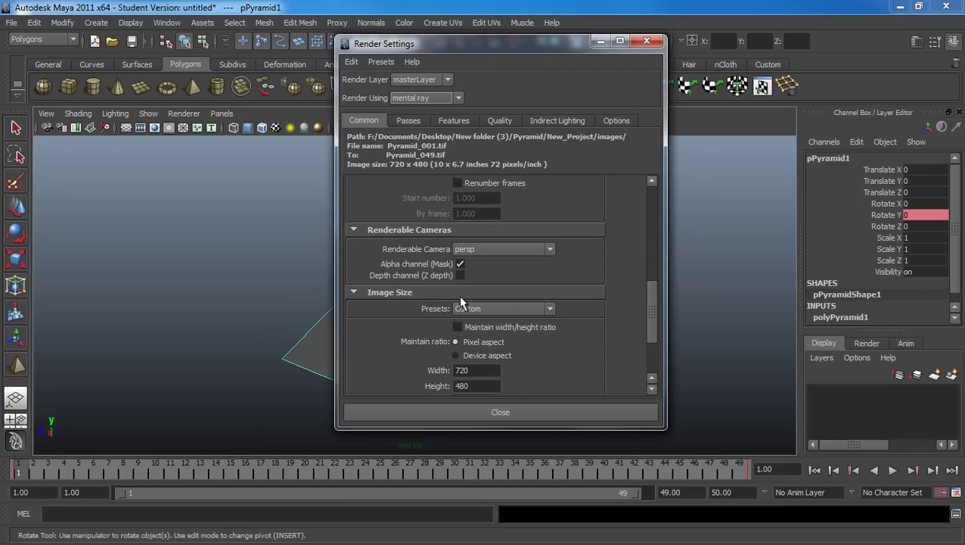
left_click(460, 275)
left_click_drag(650, 313, 650, 191)
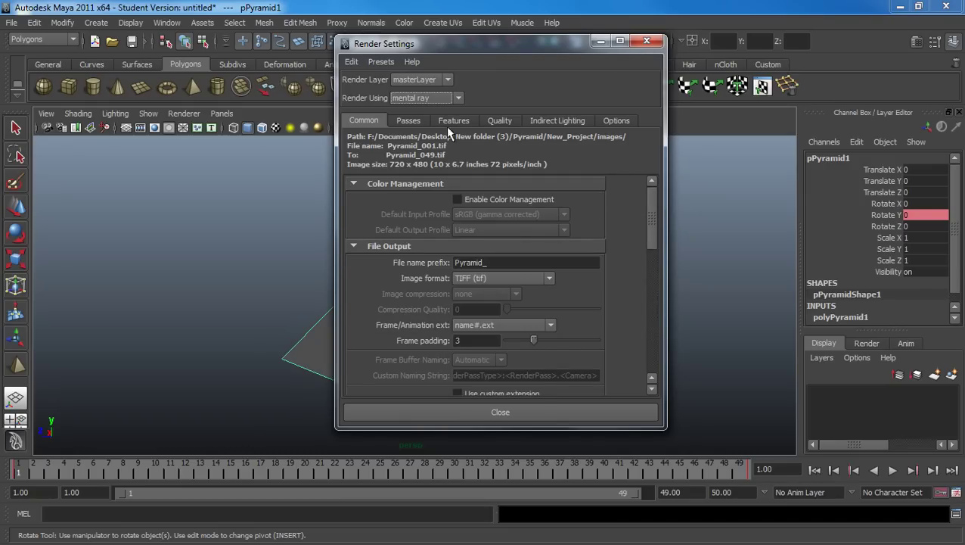
- Set the mental ray Quality preset to Production
left_click(412, 121)
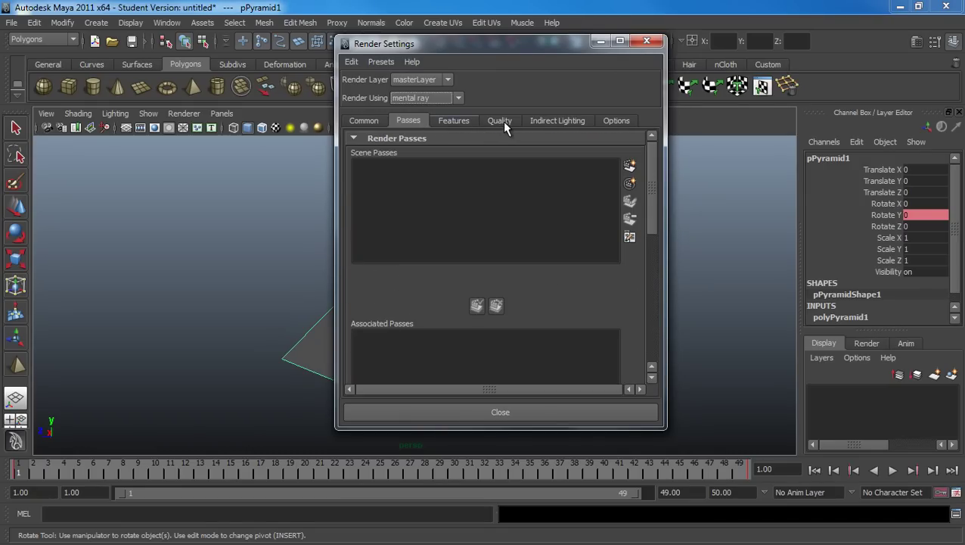
left_click(466, 121)
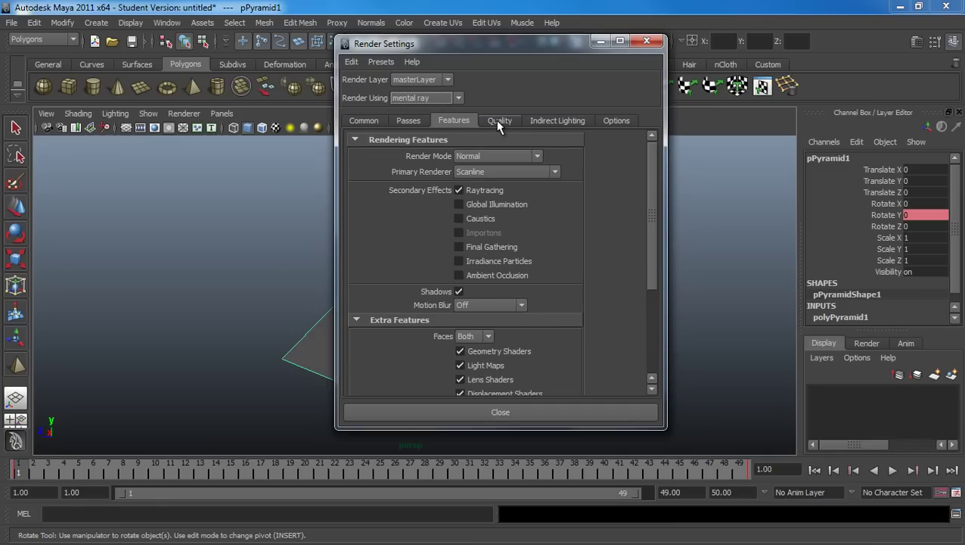
left_click(496, 120)
left_click(513, 141)
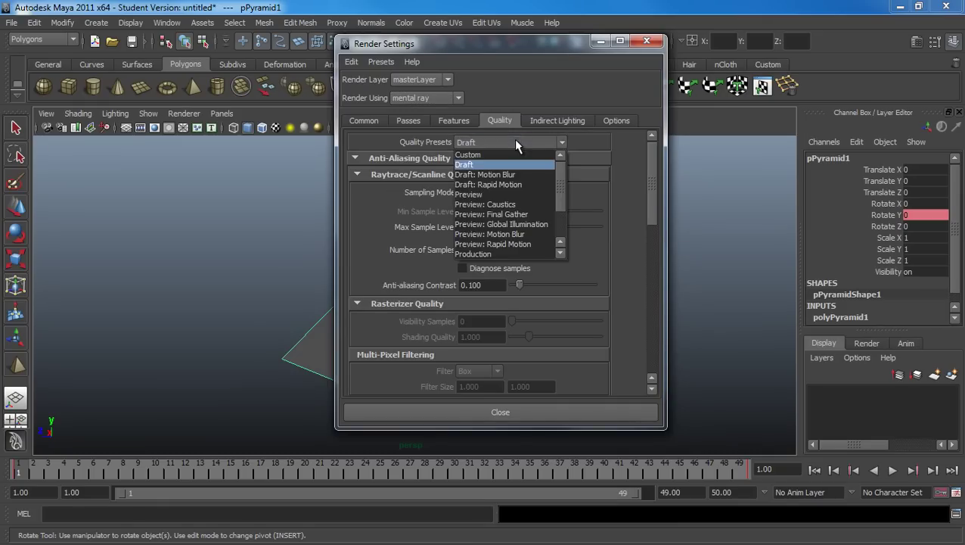
scroll(492, 235, "down", 2)
left_click(488, 204)
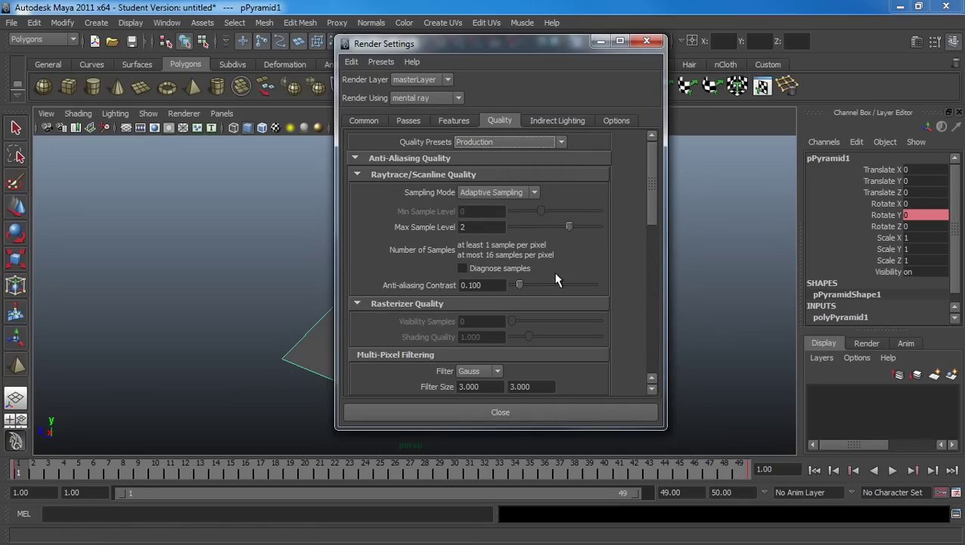
left_click(543, 124)
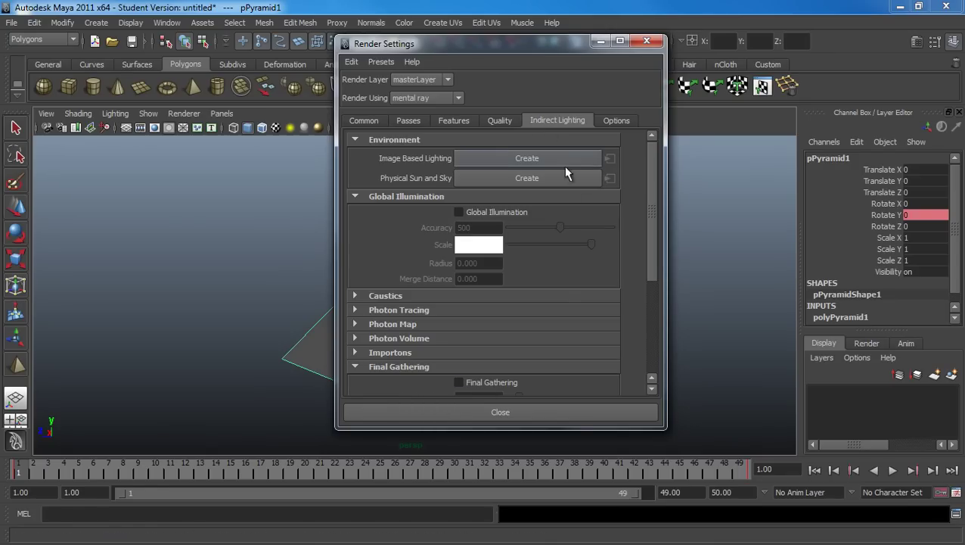
- Switch the renderer back to Maya Software
left_click(411, 99)
left_click(417, 111)
left_click(427, 118)
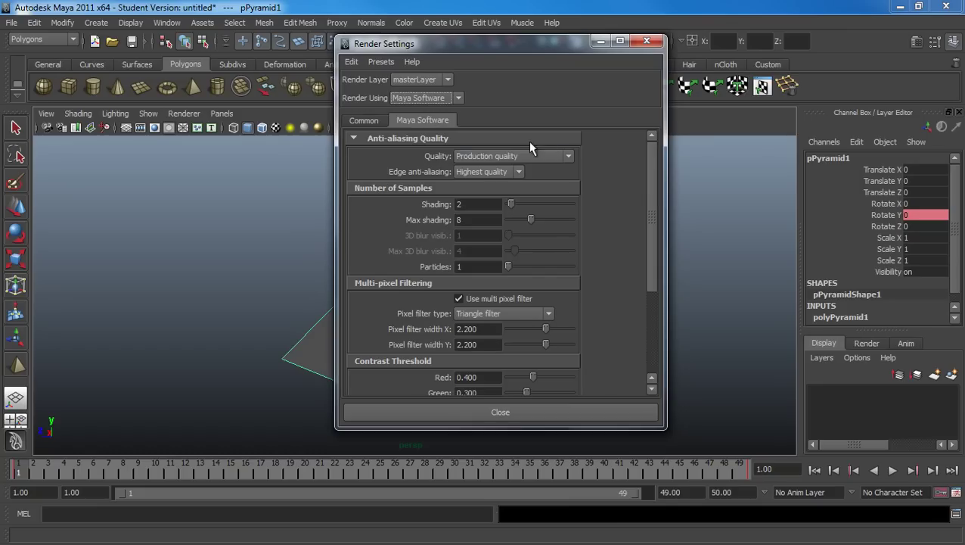
- Close Render Settings, choose the Rendering menu set, and open Batch Render options
left_click(646, 42)
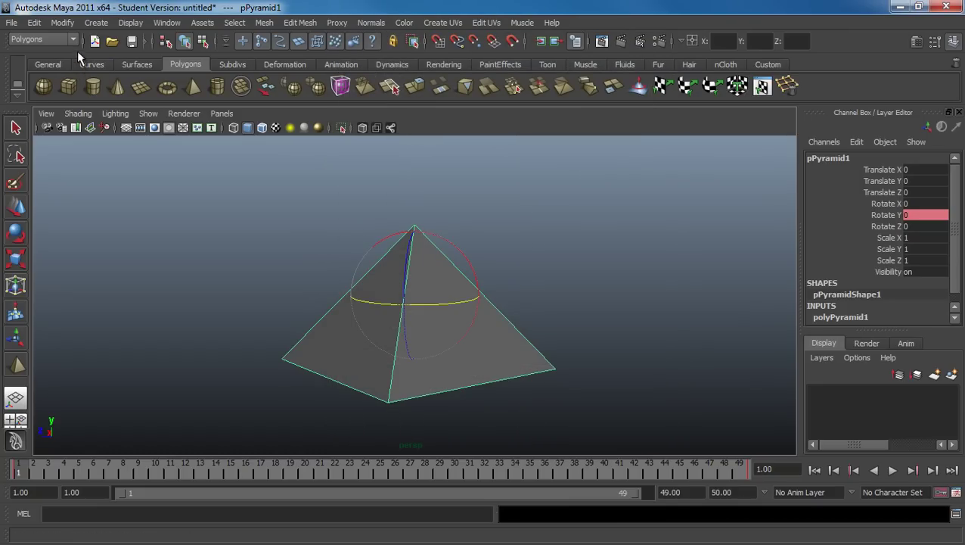
left_click(57, 40)
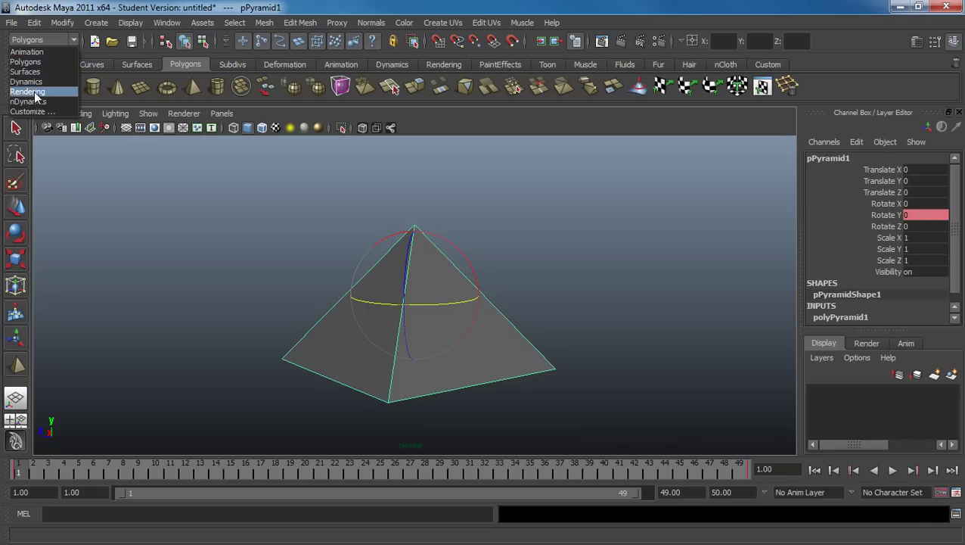
left_click(34, 91)
left_click(356, 23)
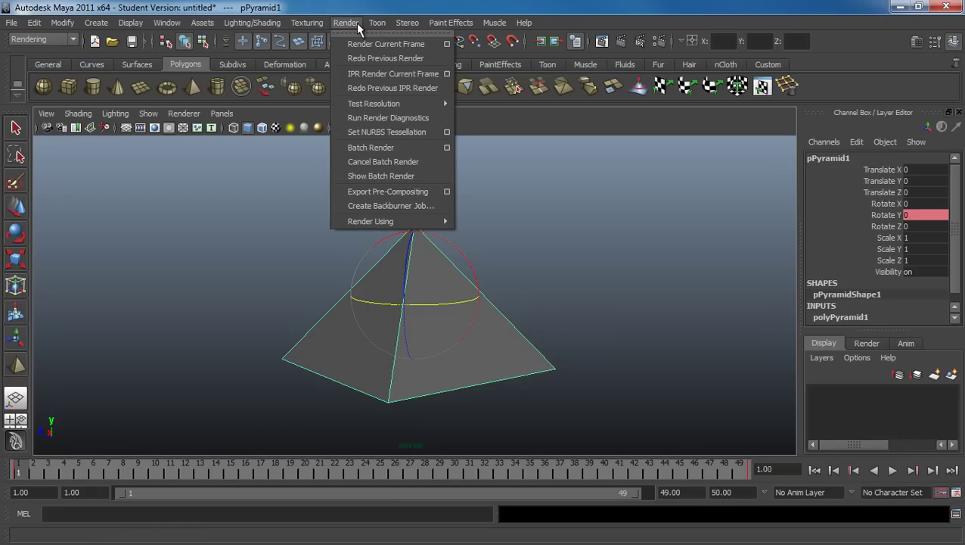
left_click(448, 149)
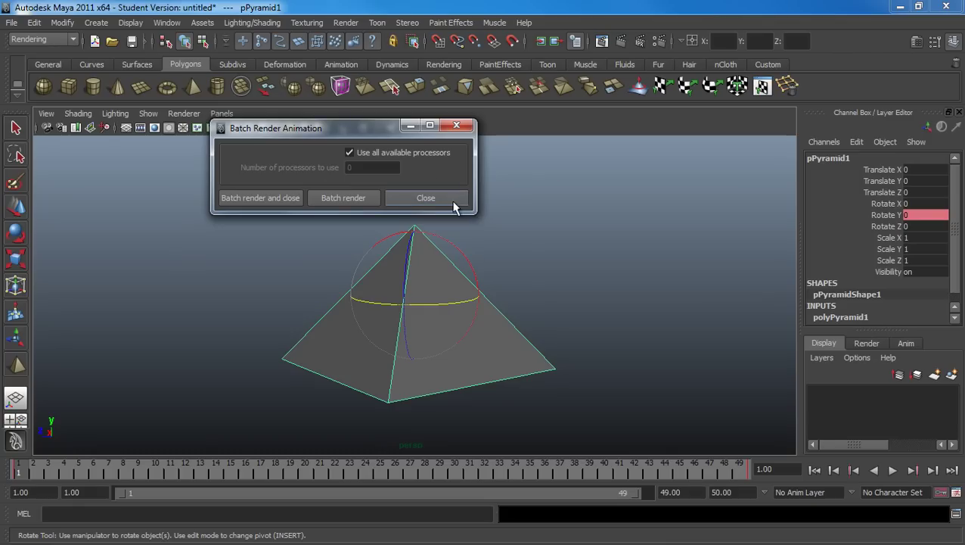
- Start the batch render, cancel it past the Student Version warning, and re-render
left_click(354, 197)
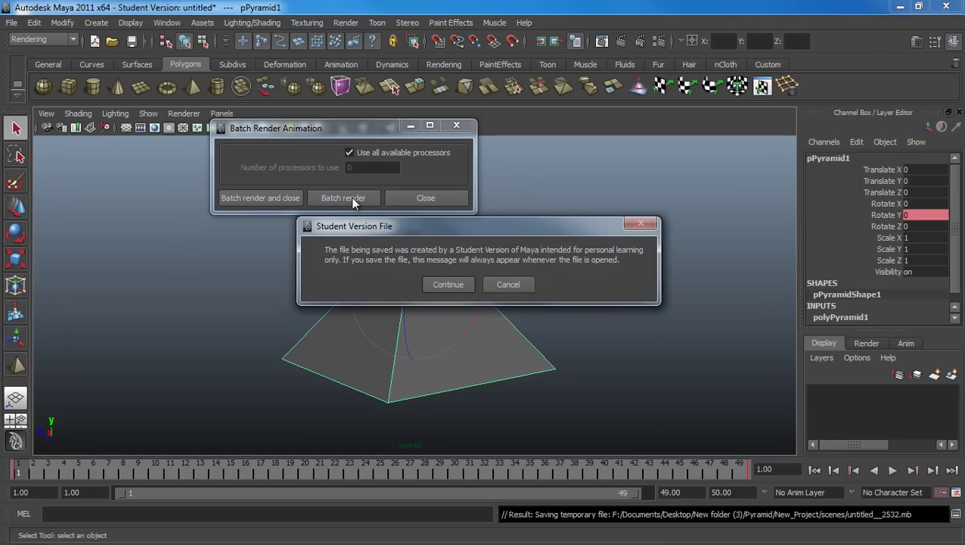
left_click(448, 284)
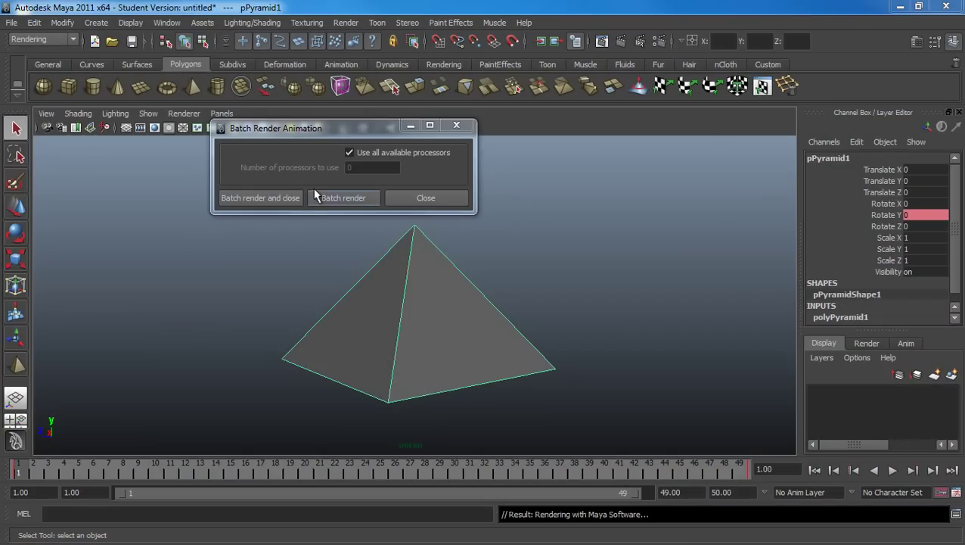
left_click(335, 195)
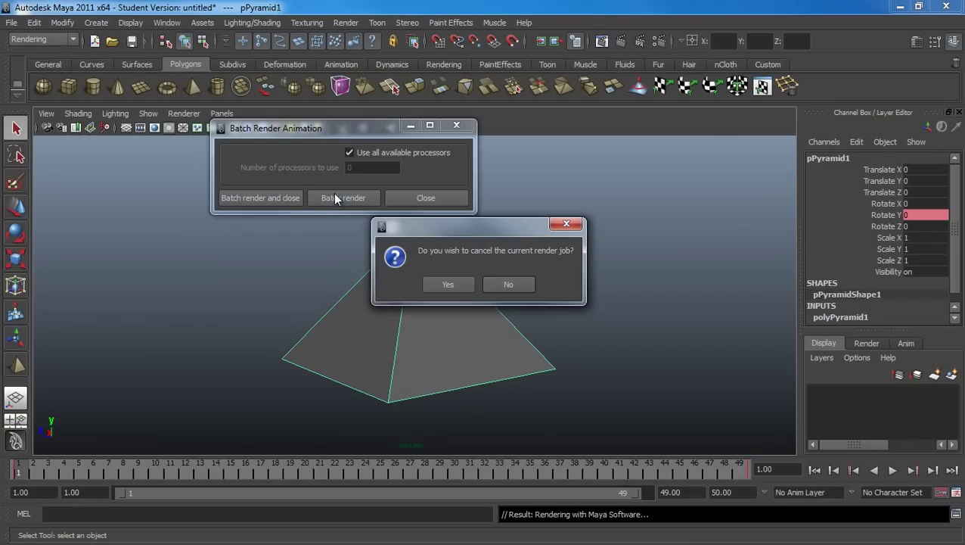
left_click(448, 286)
left_click(452, 286)
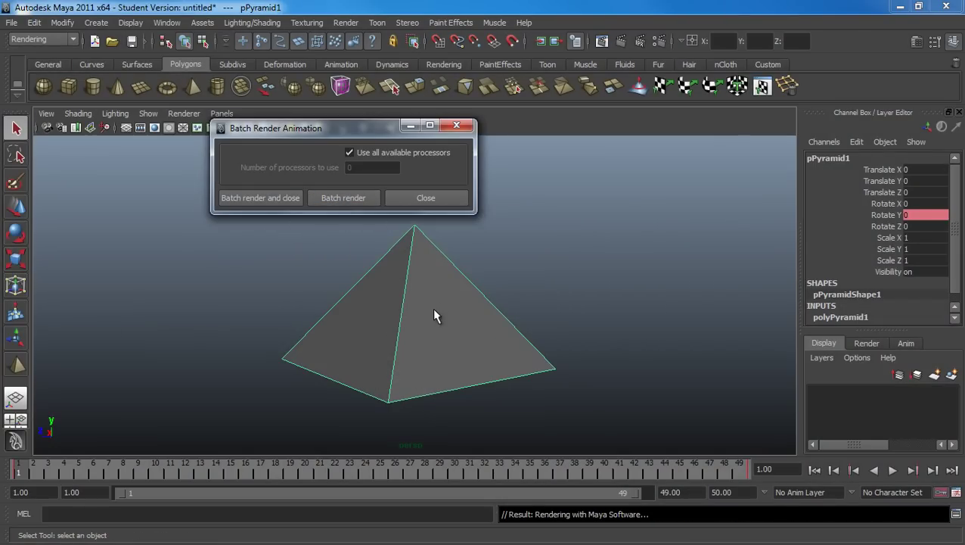
- Watch the render log in the Script Editor until 'Rendering Completed', then close it
left_click(956, 514)
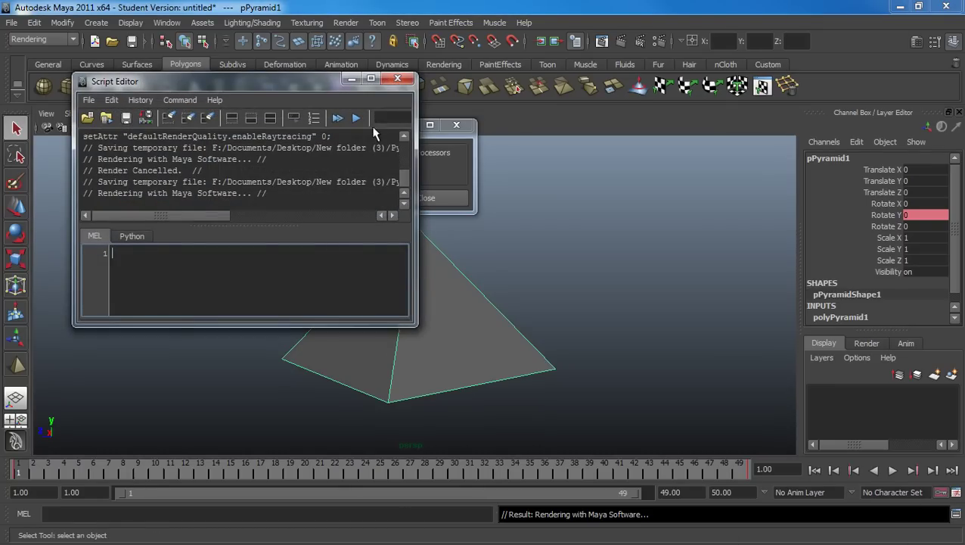
left_click_drag(394, 324, 396, 436)
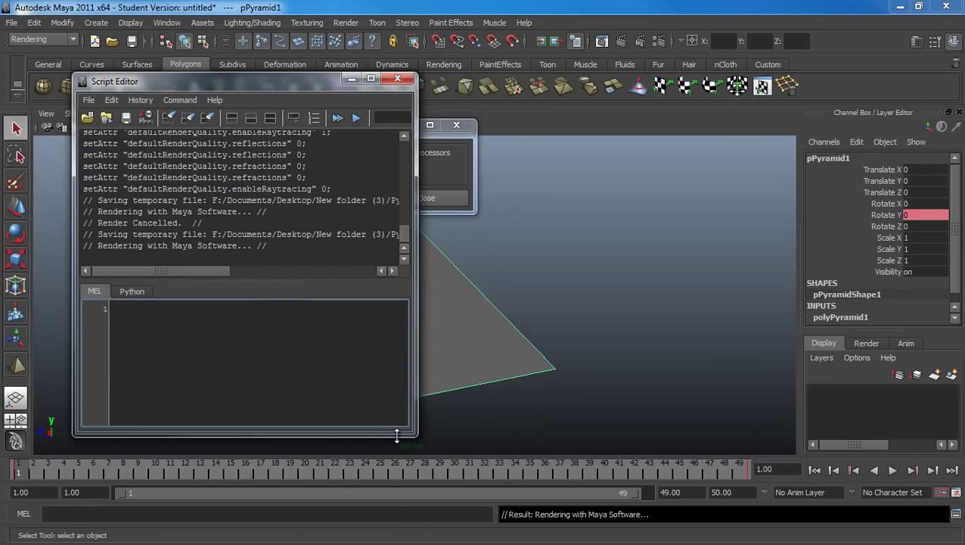
left_click_drag(195, 272, 161, 297)
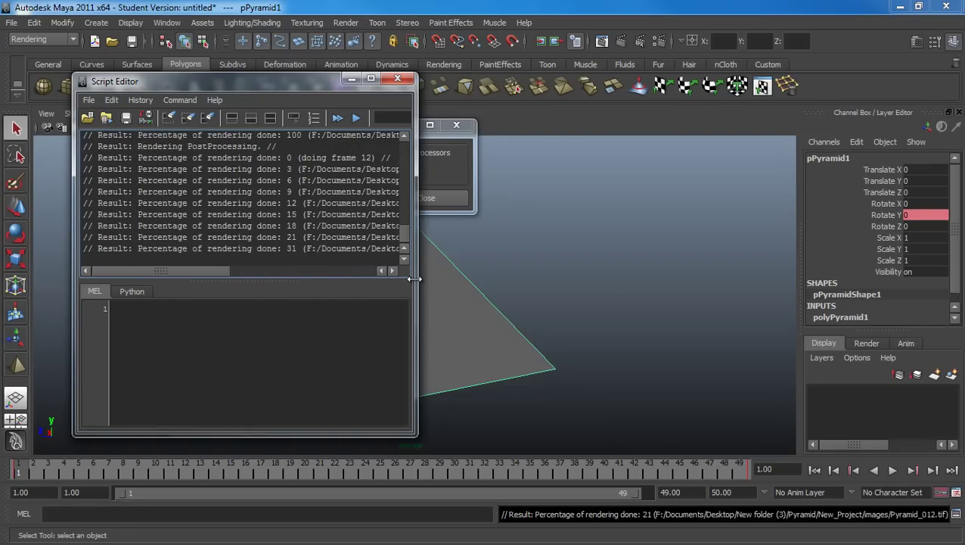
left_click_drag(414, 279, 622, 280)
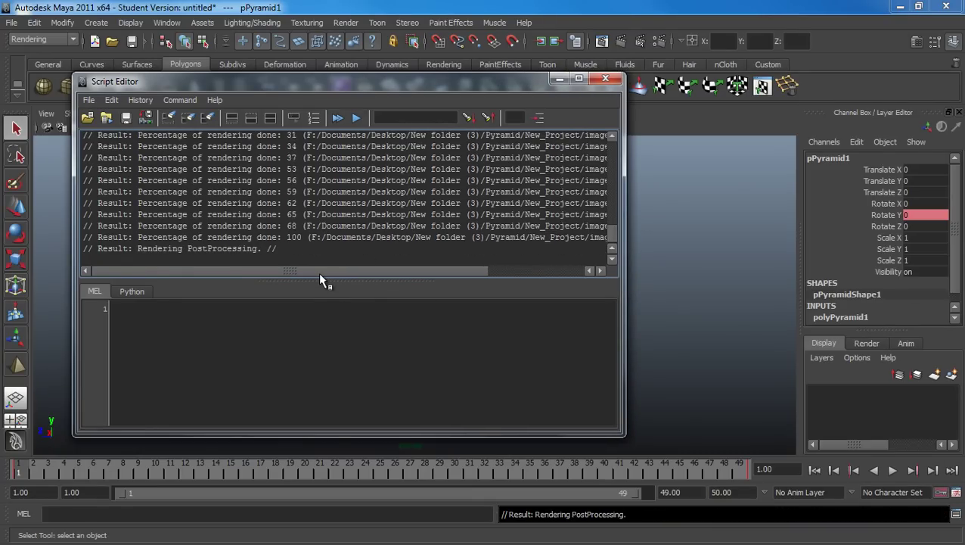
left_click_drag(319, 278, 319, 376)
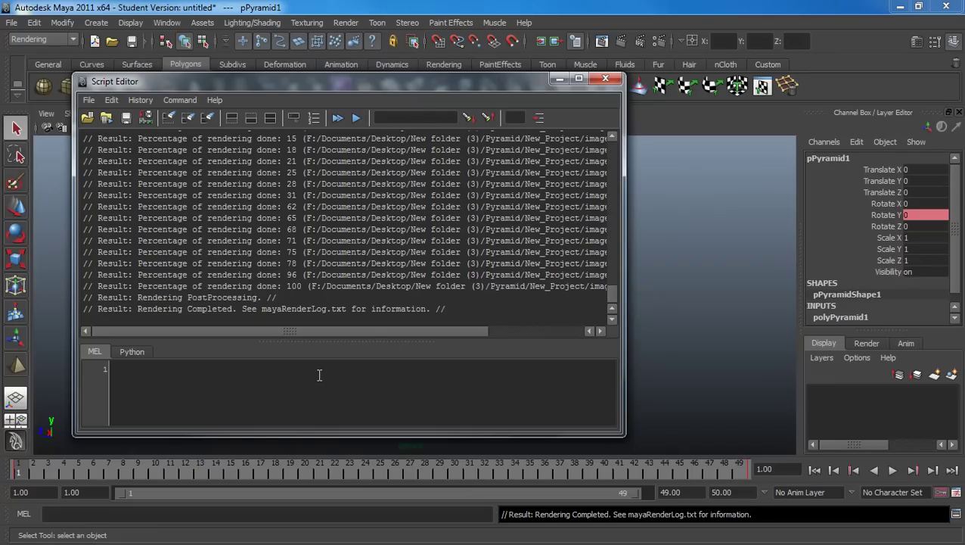
left_click(605, 78)
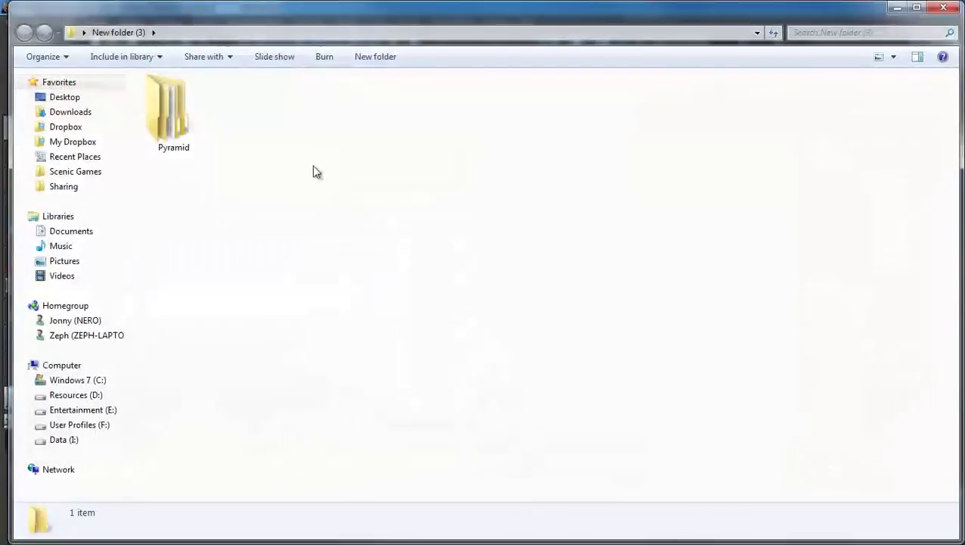
- Browse into Pyramid > New_Project > images in Windows Explorer
double_click(172, 118)
double_click(172, 98)
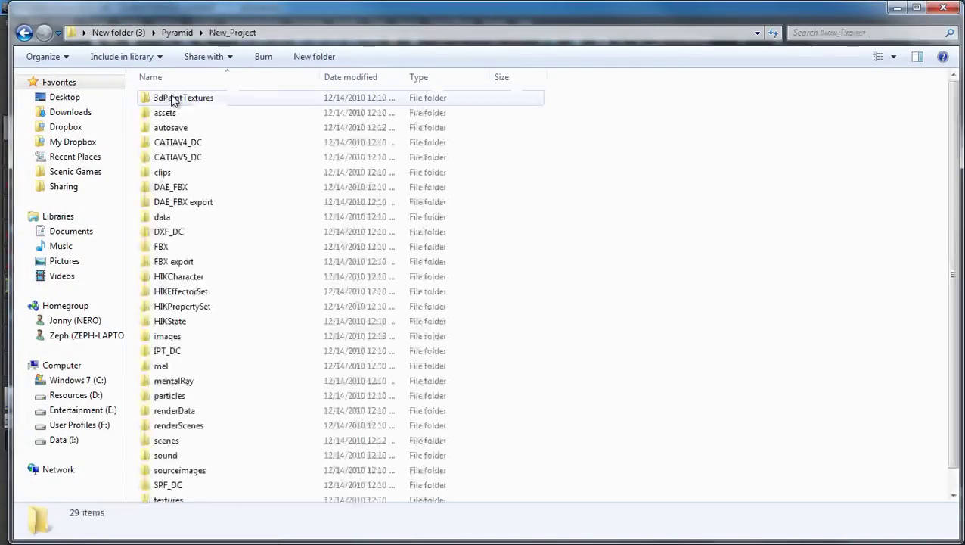
double_click(168, 338)
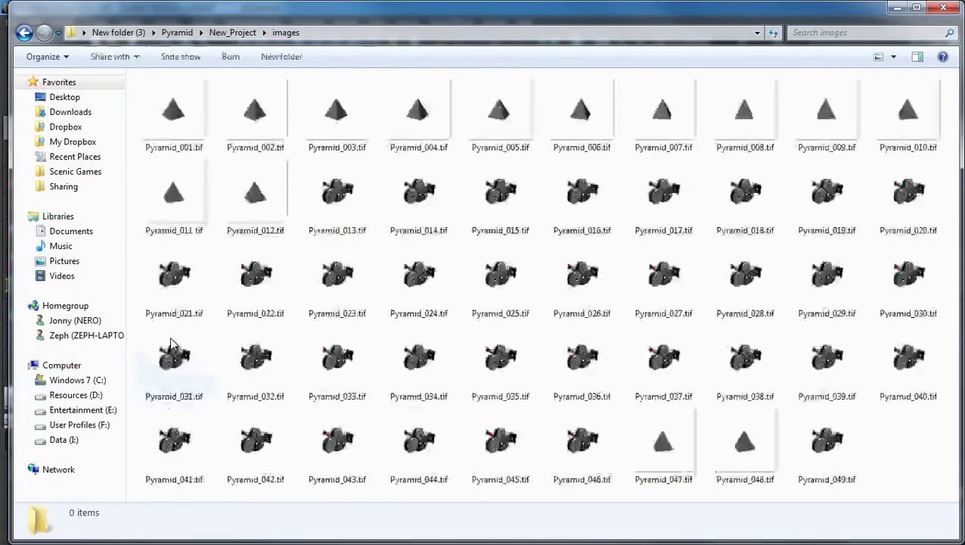
- Inspect the Pyramid_0xx.tif frames back to Pyramid_001.tif, then close the folder window
left_click(371, 295)
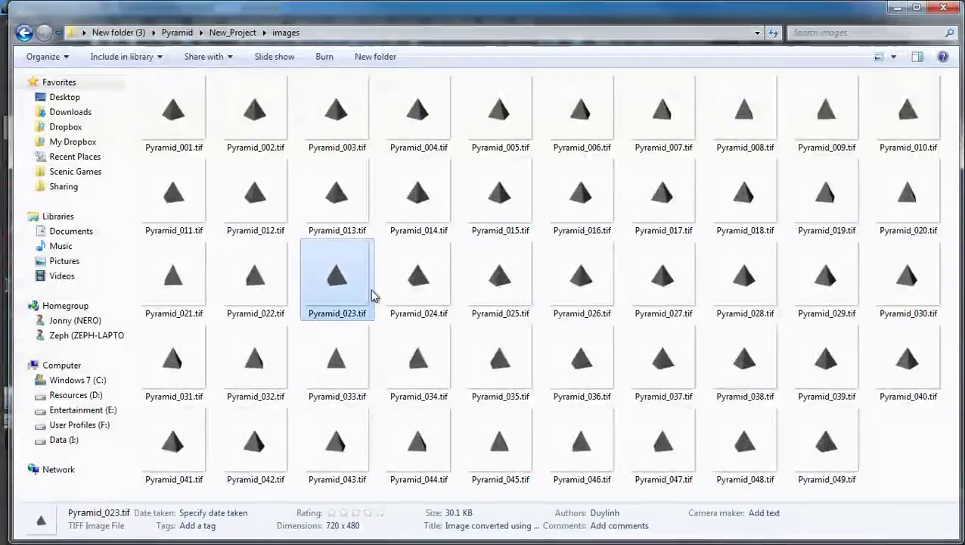
left_click(797, 454)
left_click(732, 437)
left_click(662, 367)
left_click(571, 286)
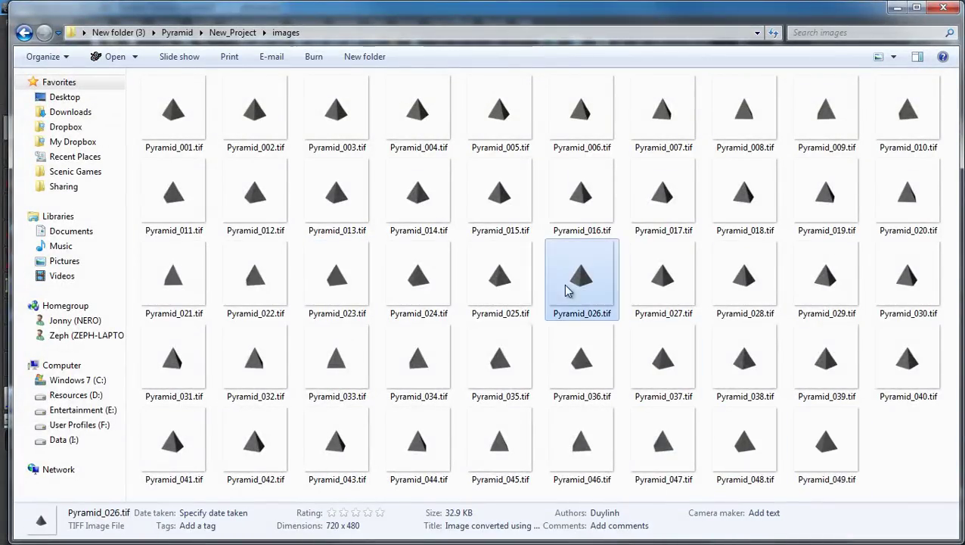
left_click(416, 191)
left_click(310, 114)
left_click(189, 97)
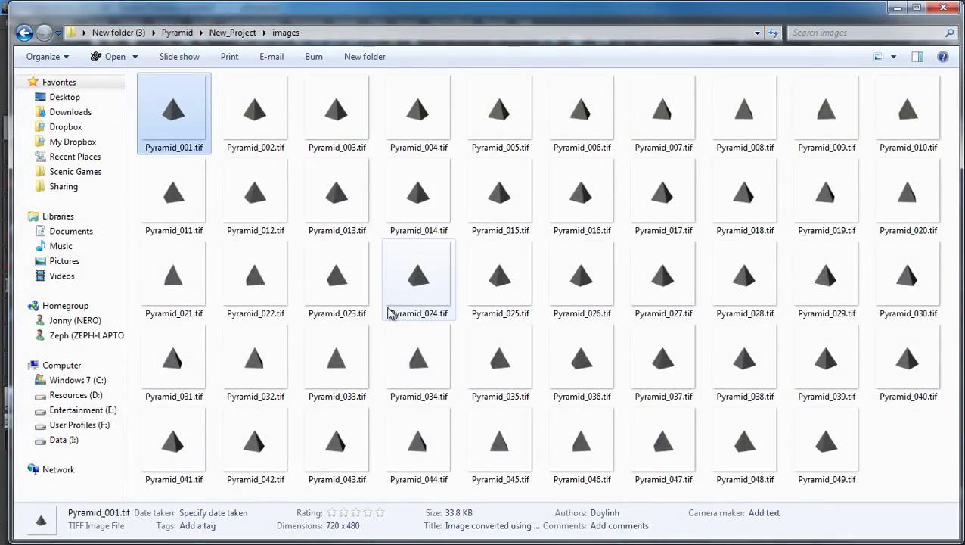
left_click(943, 6)
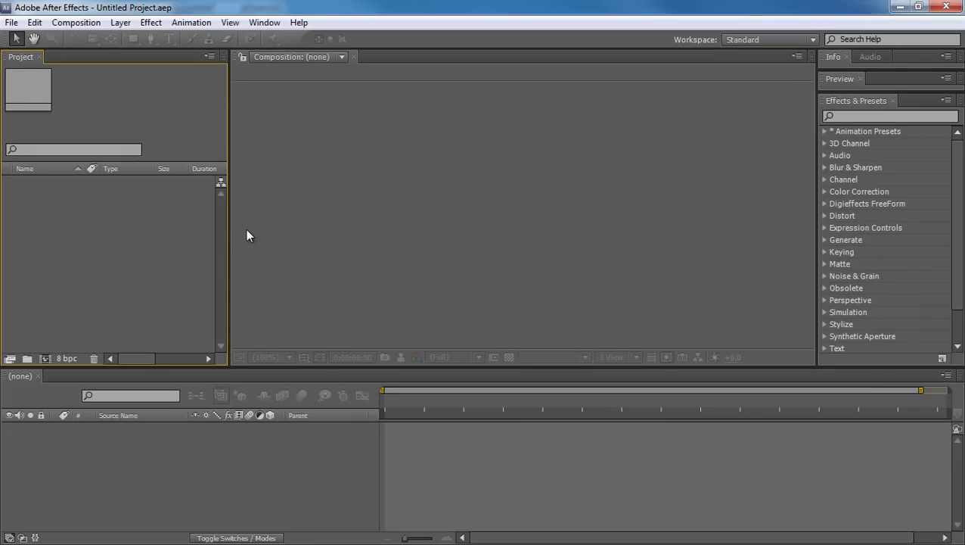
- Import a file from the Project panel, browsing from the Desktop to New_Project/images
right_click(145, 230)
mouse_move(307, 293)
left_click(340, 285)
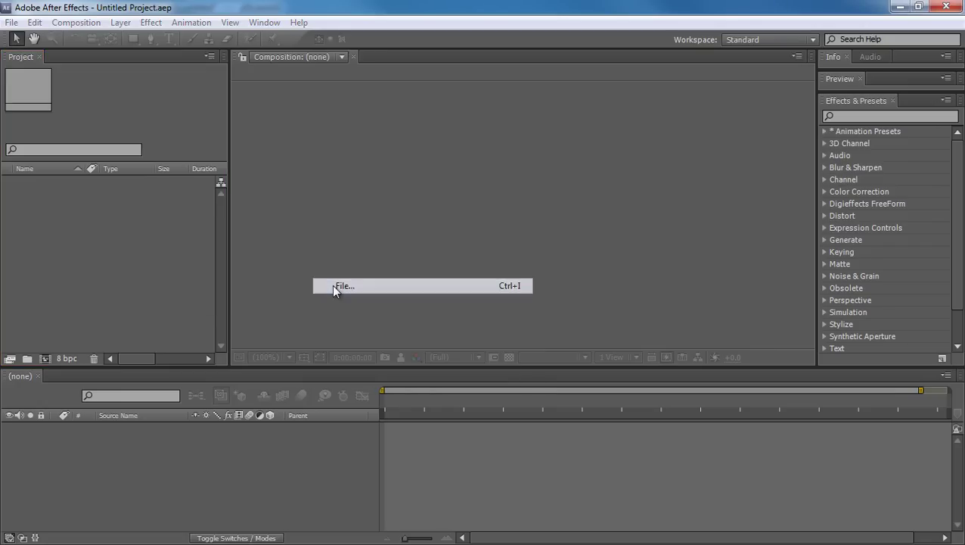
left_click(32, 142)
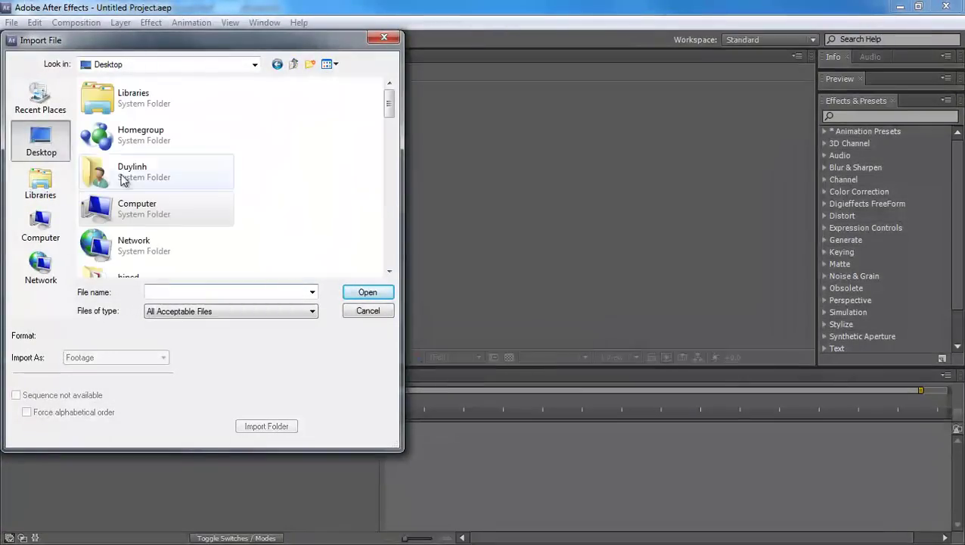
left_click(145, 239)
scroll(153, 226, "down", 2)
scroll(174, 212, "down", 3)
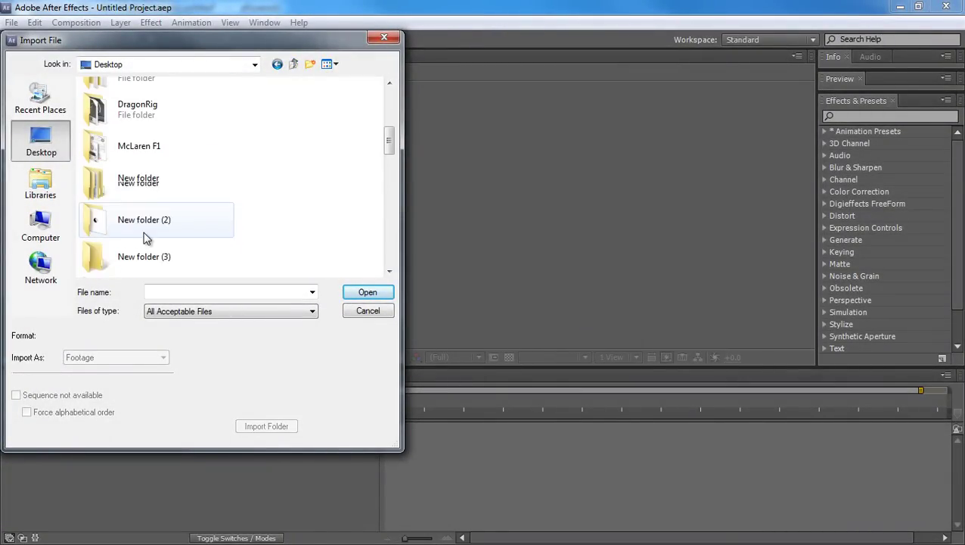
double_click(201, 257)
double_click(140, 152)
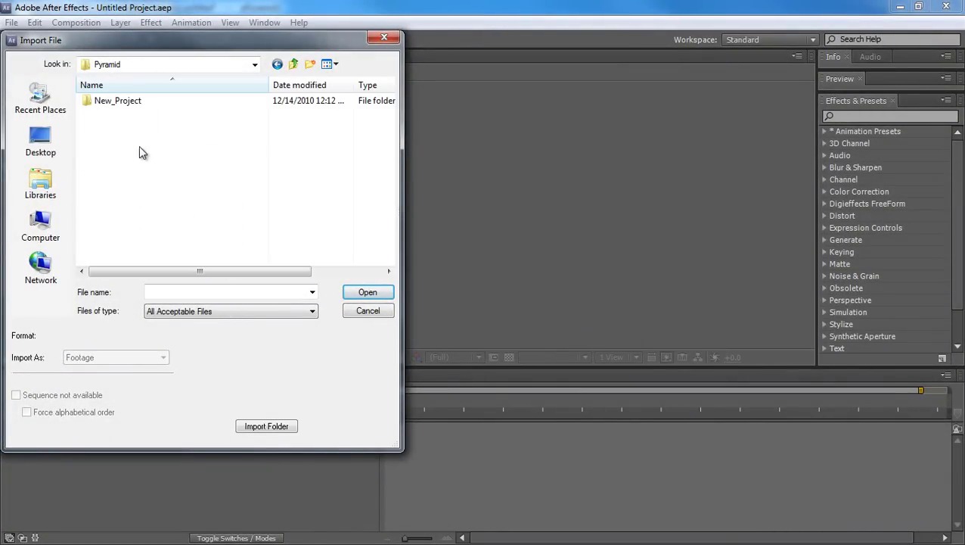
double_click(143, 104)
scroll(118, 171, "down", 2)
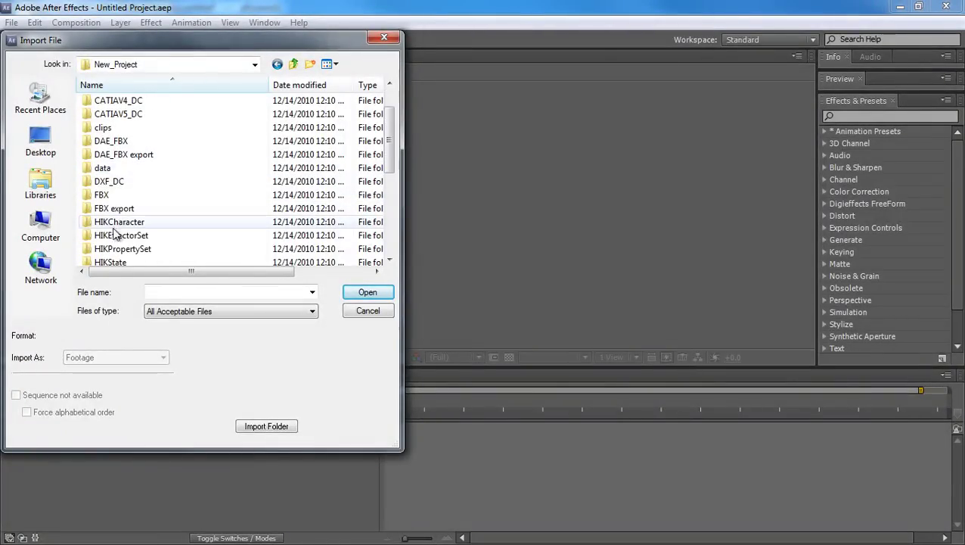
double_click(113, 237)
- Import Pyramid_001.tif as a TIFF sequence with straight alpha and build a composition from it
left_click(122, 126)
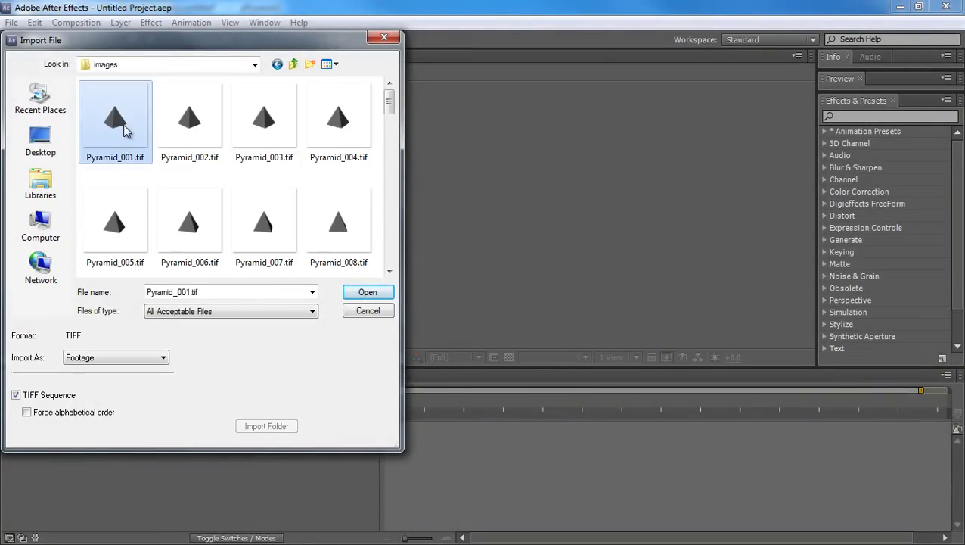
left_click(367, 292)
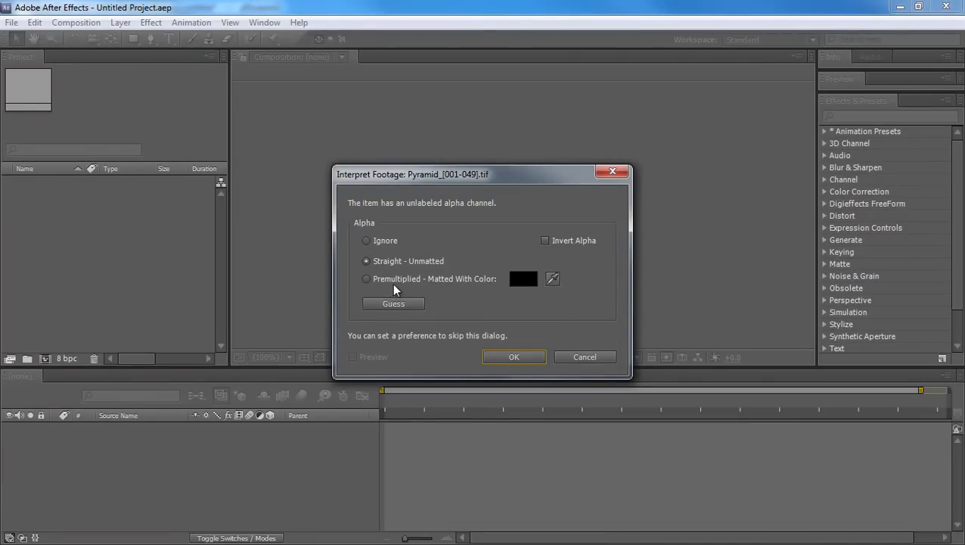
left_click(512, 357)
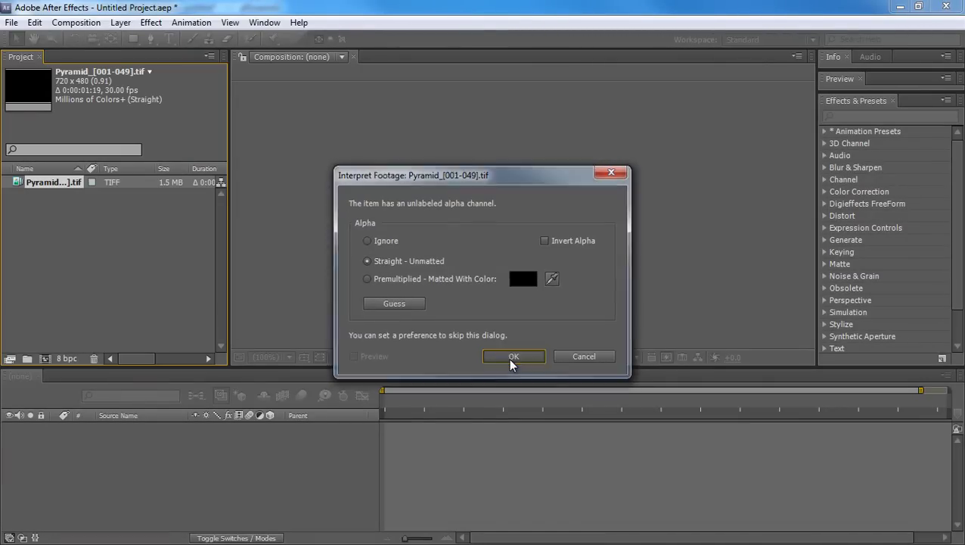
left_click_drag(37, 183, 172, 492)
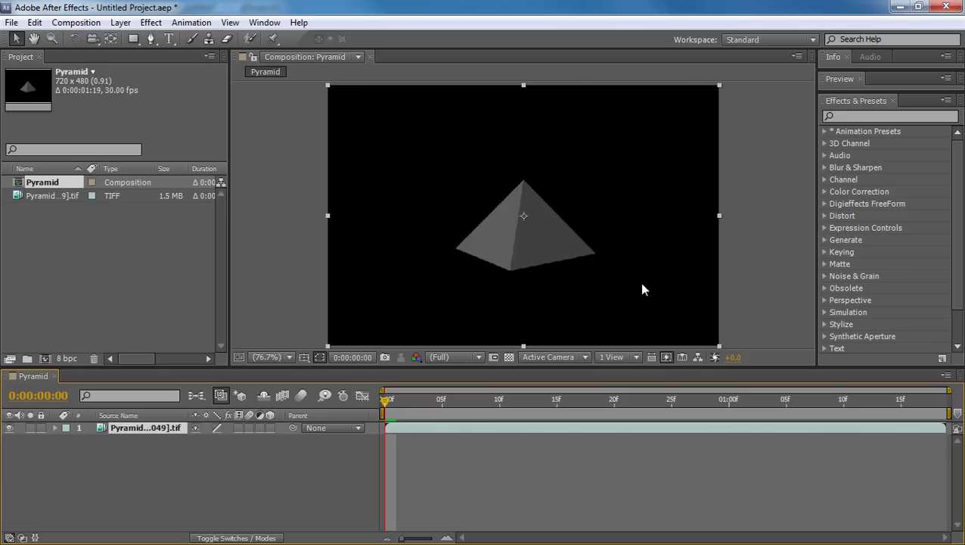
- Add a Dark Gray Solid 1 layer and keep the pyramid footage above it
right_click(113, 464)
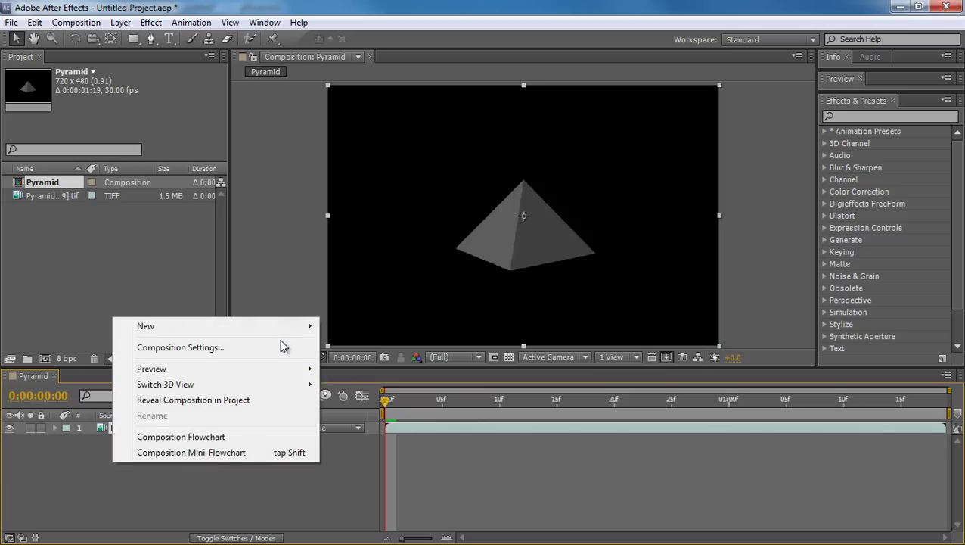
mouse_move(280, 327)
left_click(353, 362)
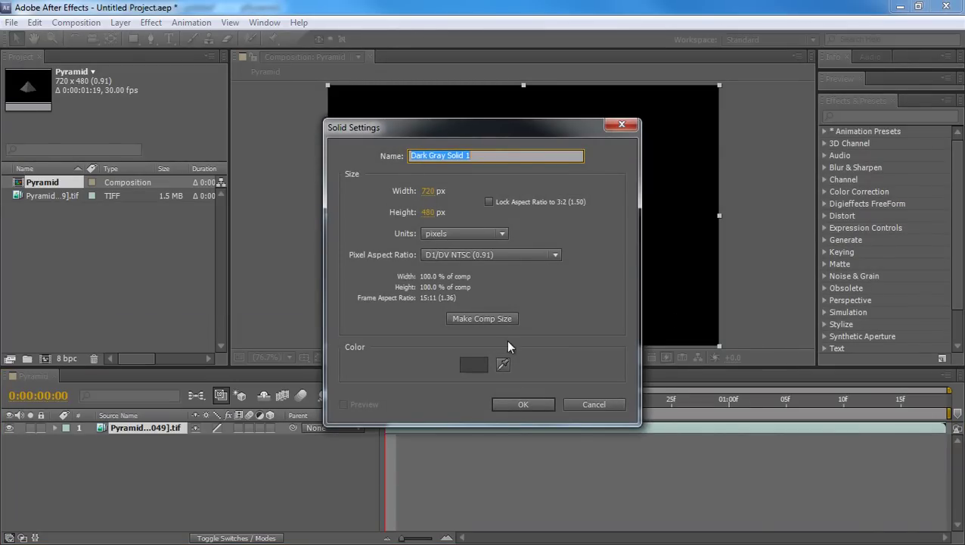
left_click(524, 403)
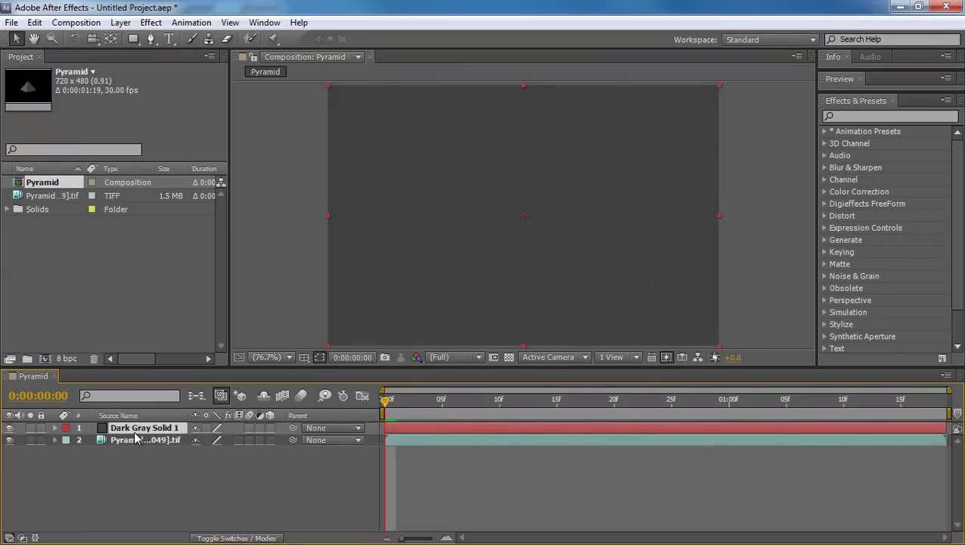
left_click_drag(134, 454, 135, 454)
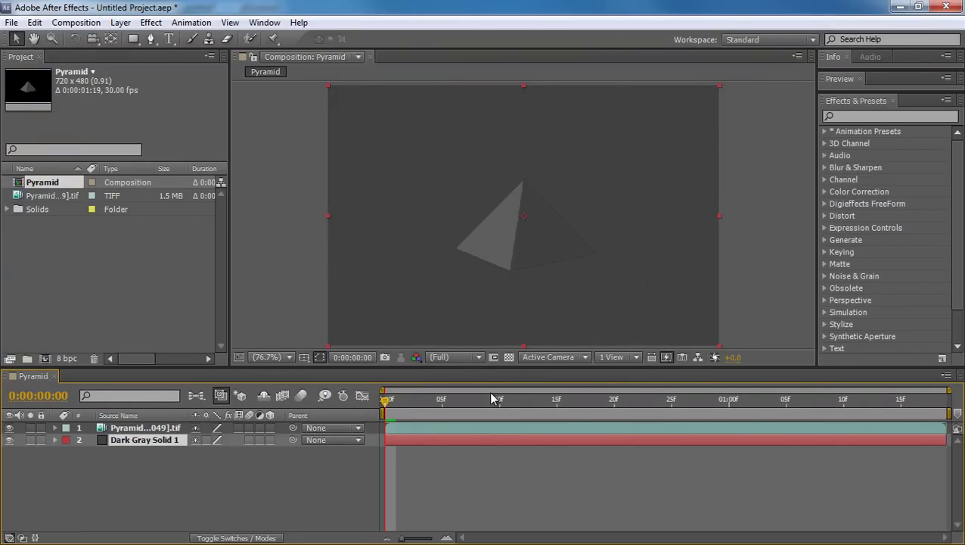
- Expand Dark Gray Solid 1's Transform properties, then return to the Pyramid composition and select the solid
double_click(100, 439)
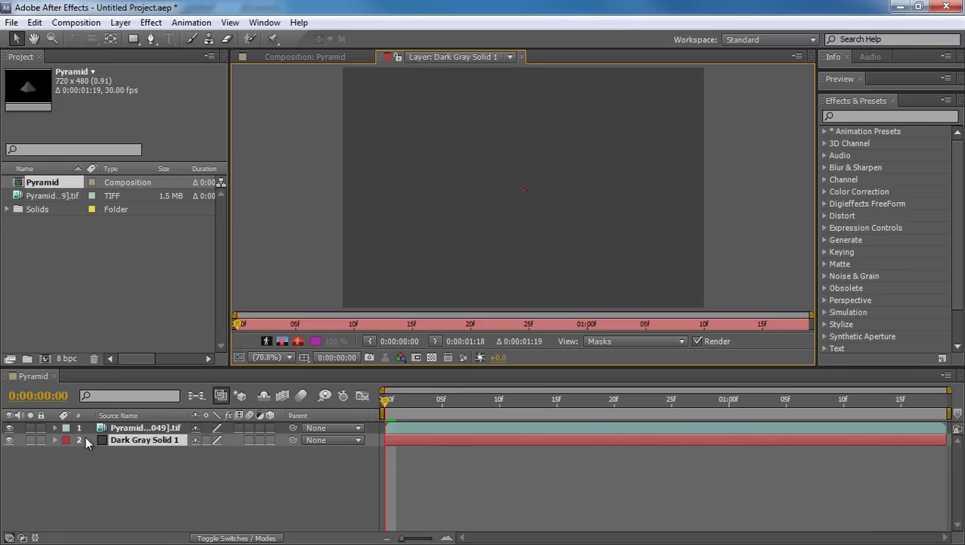
left_click(56, 439)
left_click(66, 451)
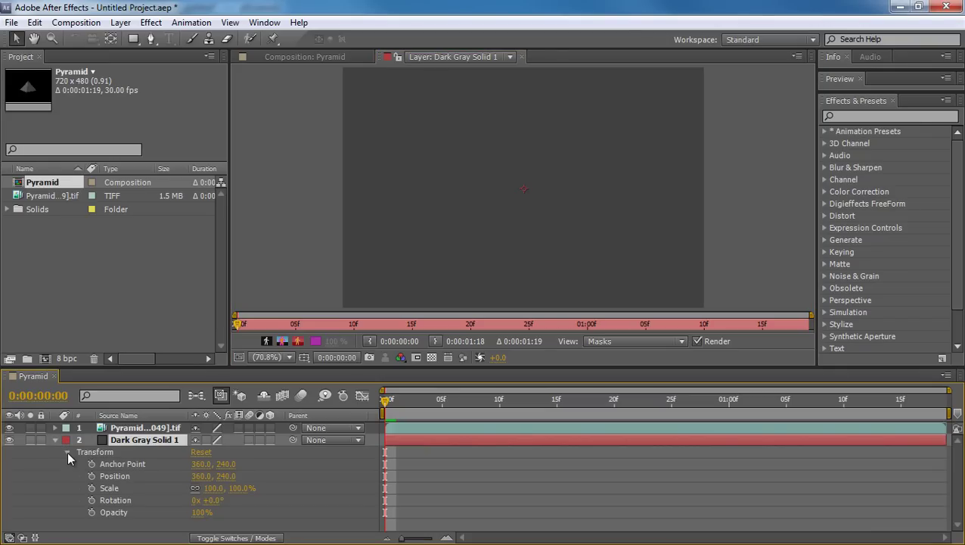
left_click(200, 515)
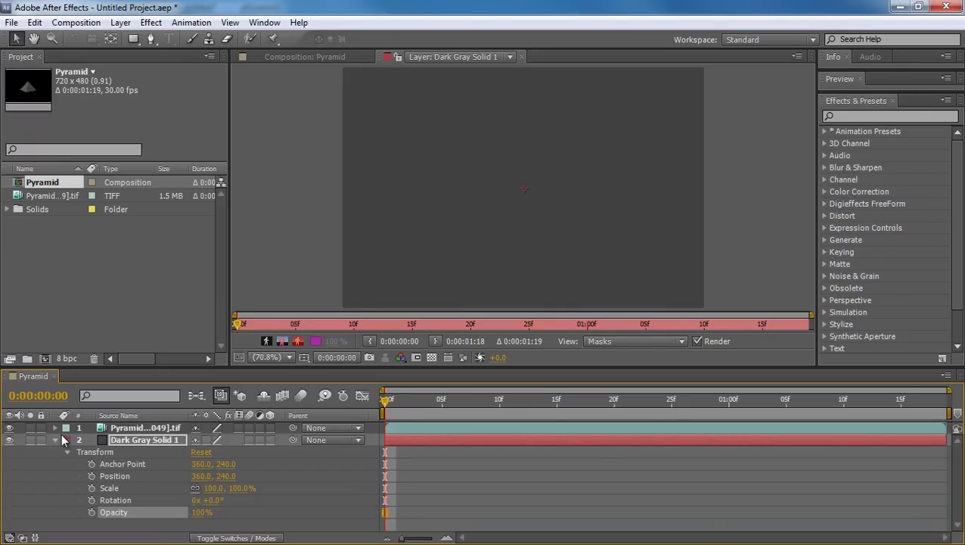
left_click(97, 430)
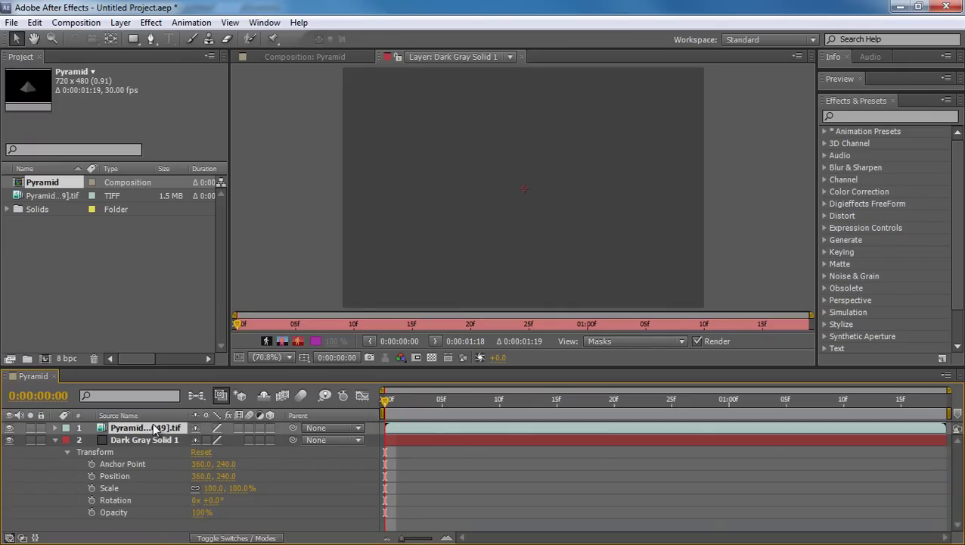
left_click(351, 56)
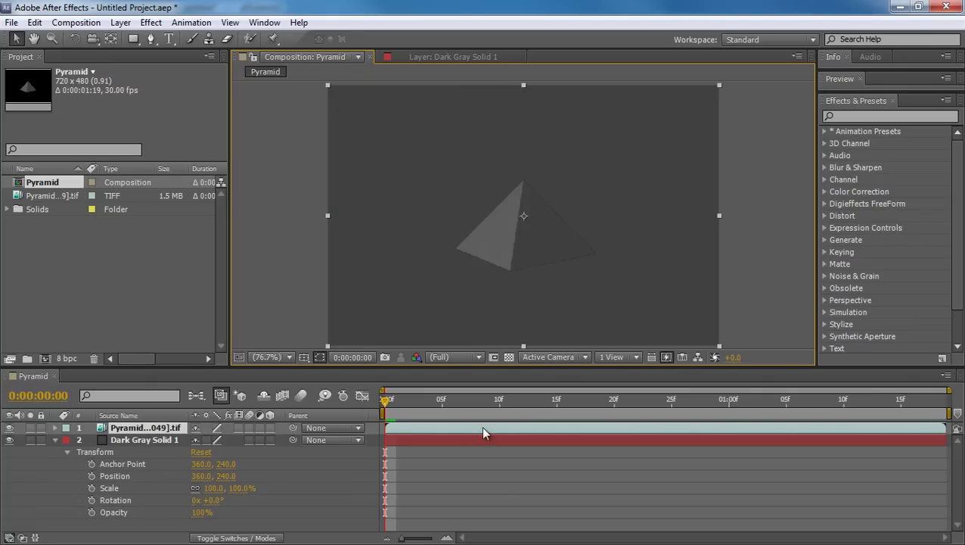
left_click(137, 441)
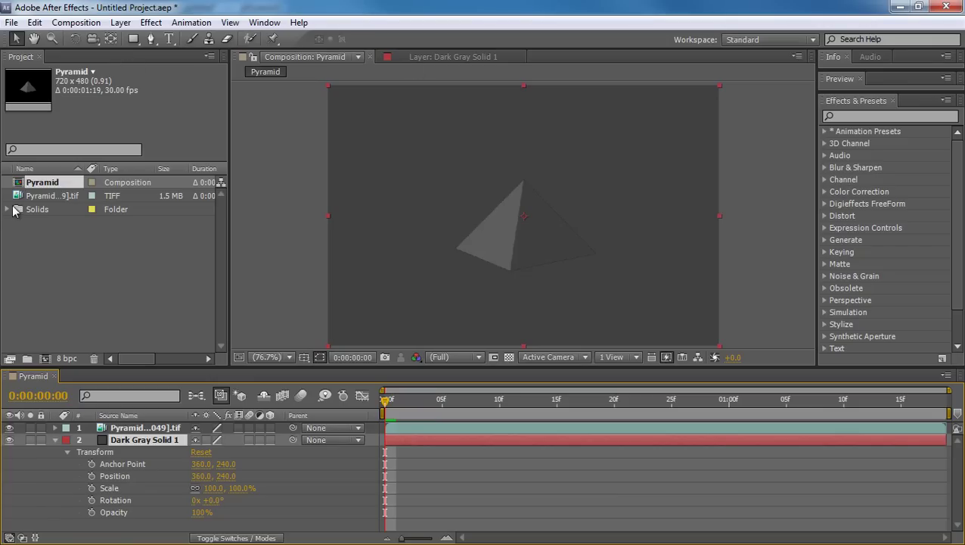
- Add the Pyramid composition to the Render Queue and open its Lossless output module
left_click(76, 22)
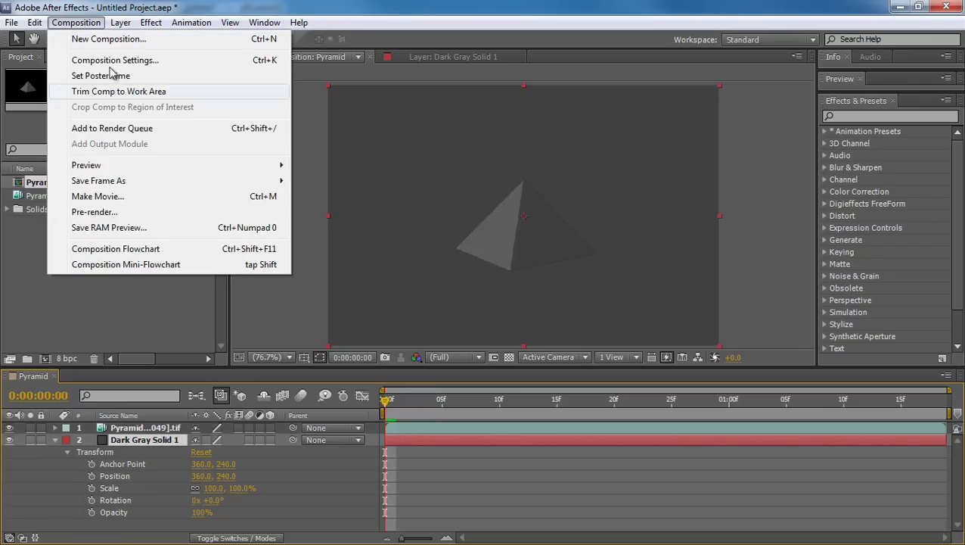
left_click(151, 127)
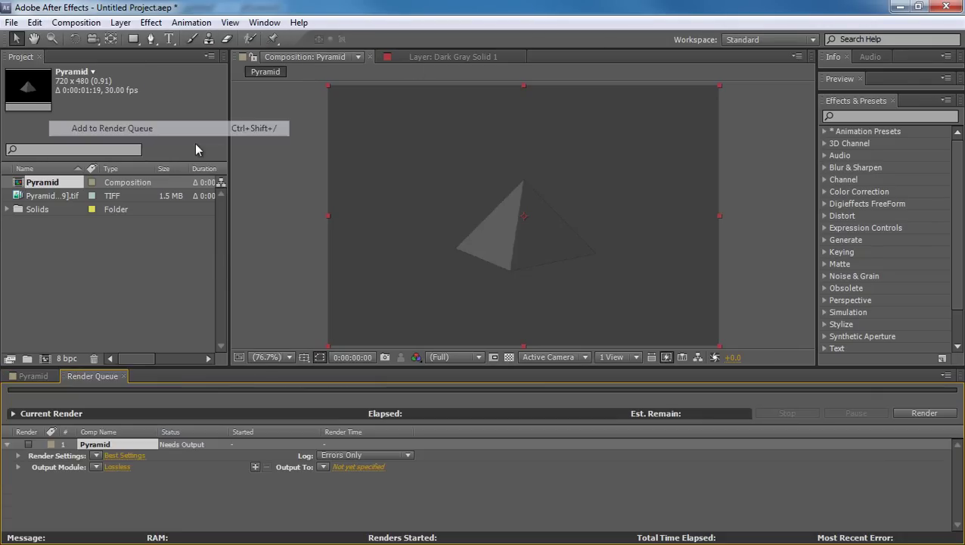
left_click(125, 466)
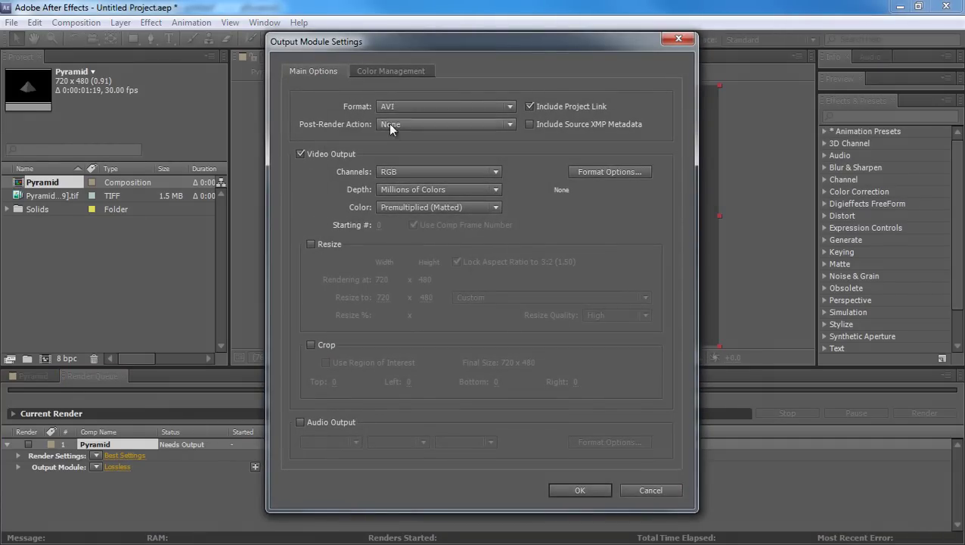
- Set the output format to QuickTime with the MPEG-4 Video codec
left_click(458, 107)
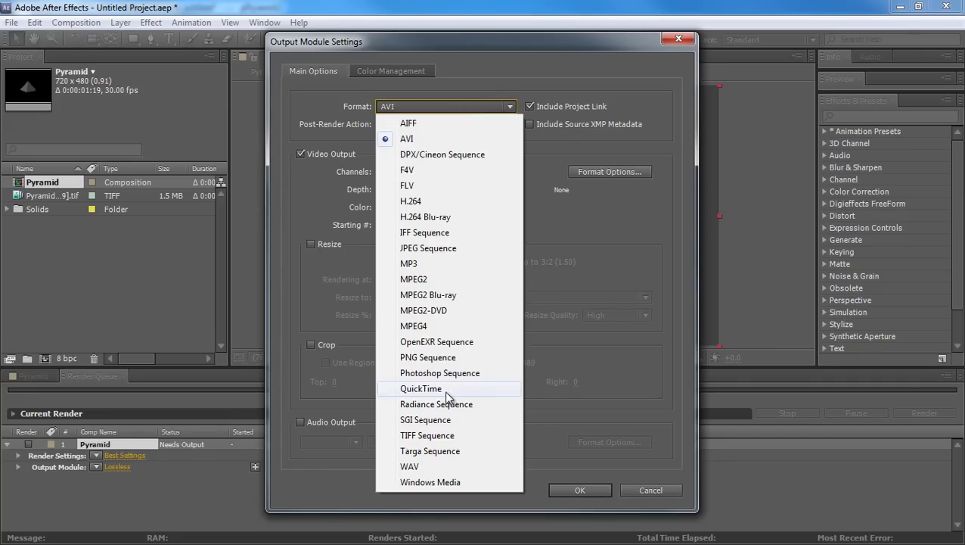
left_click(447, 391)
left_click(608, 173)
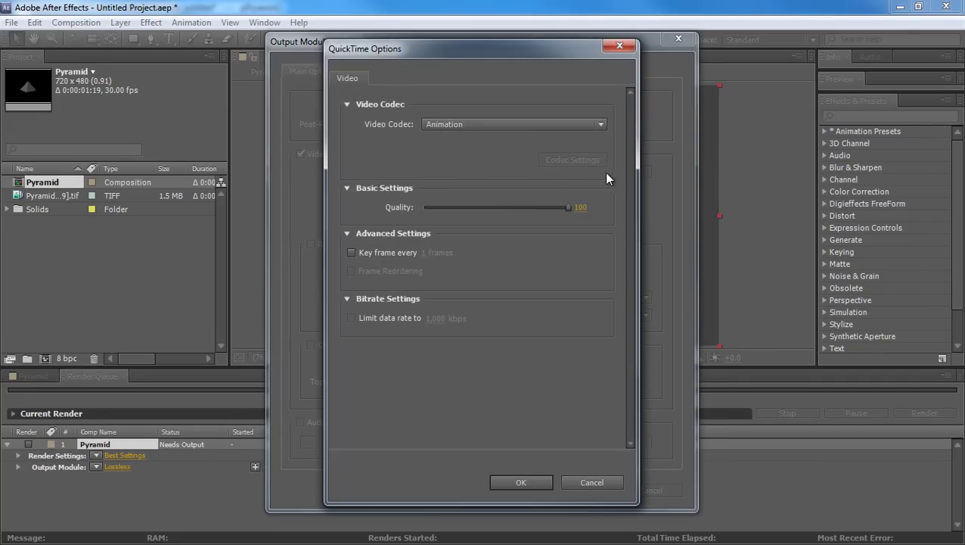
left_click(446, 124)
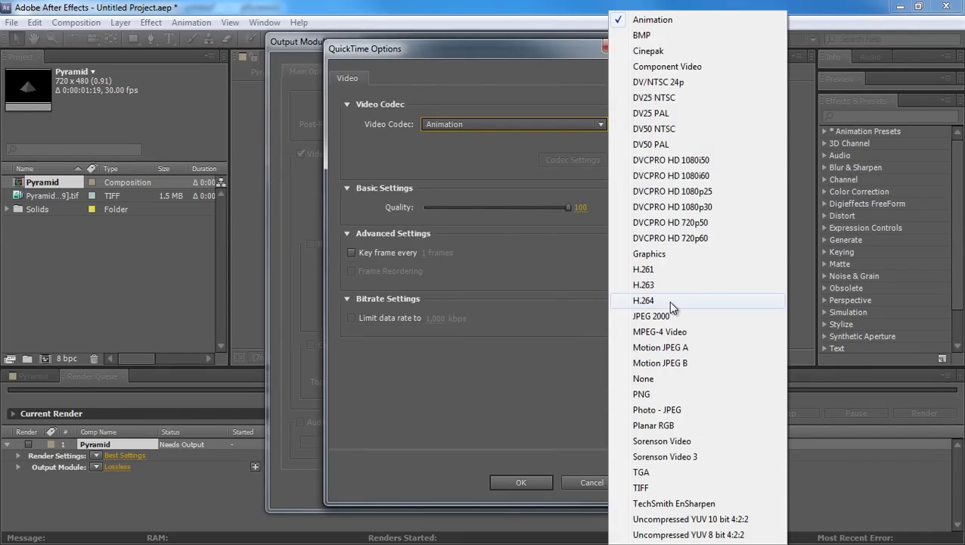
left_click(678, 333)
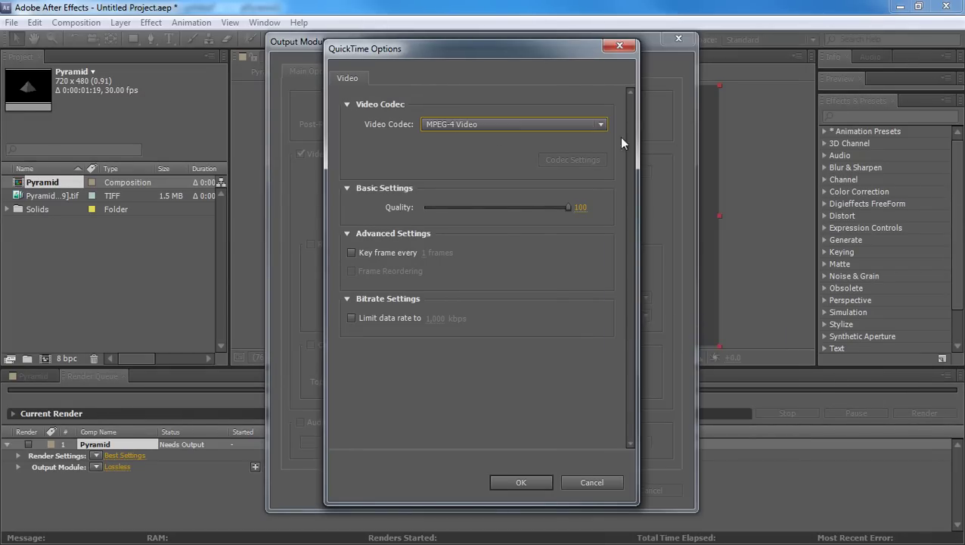
left_click(521, 486)
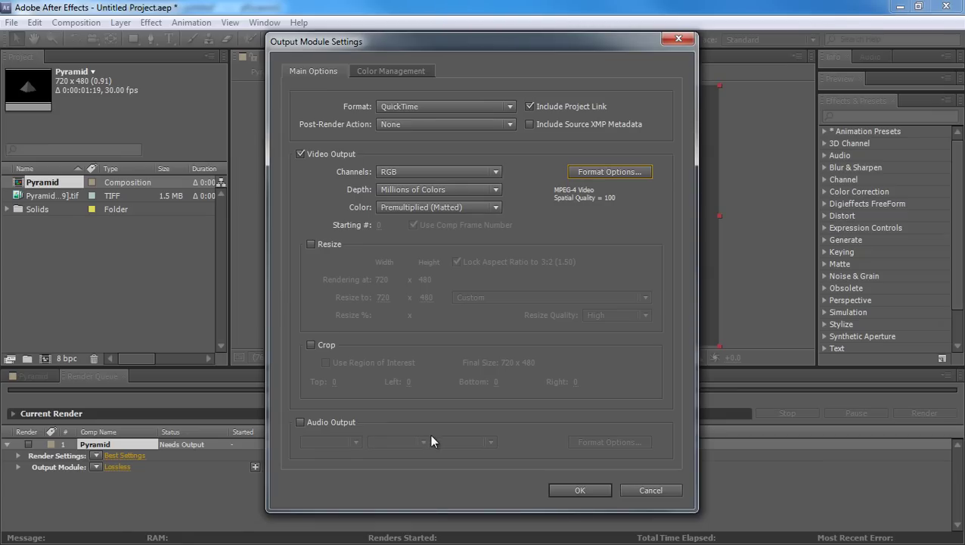
- Turn on audio output, leave its codec Uncompressed, then cancel both dialogs
left_click(321, 425)
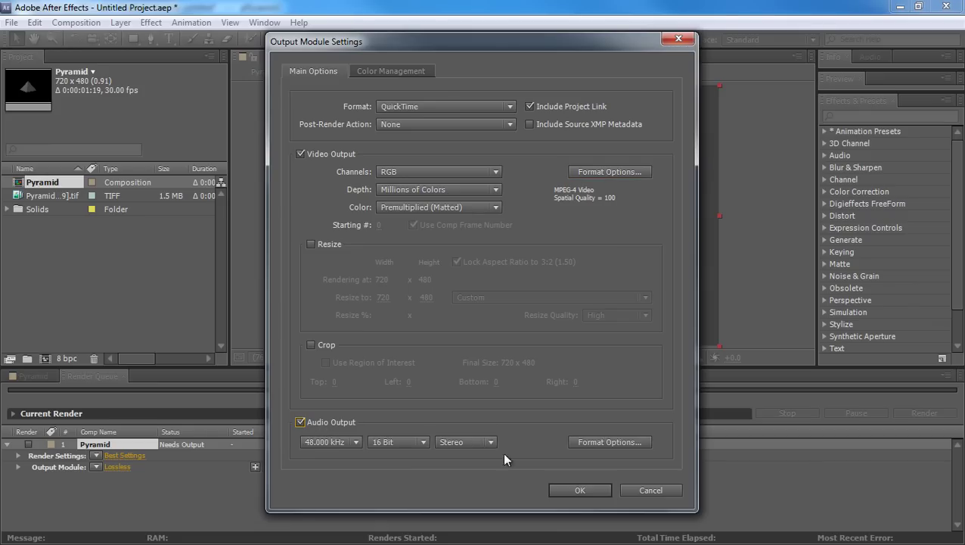
left_click(615, 442)
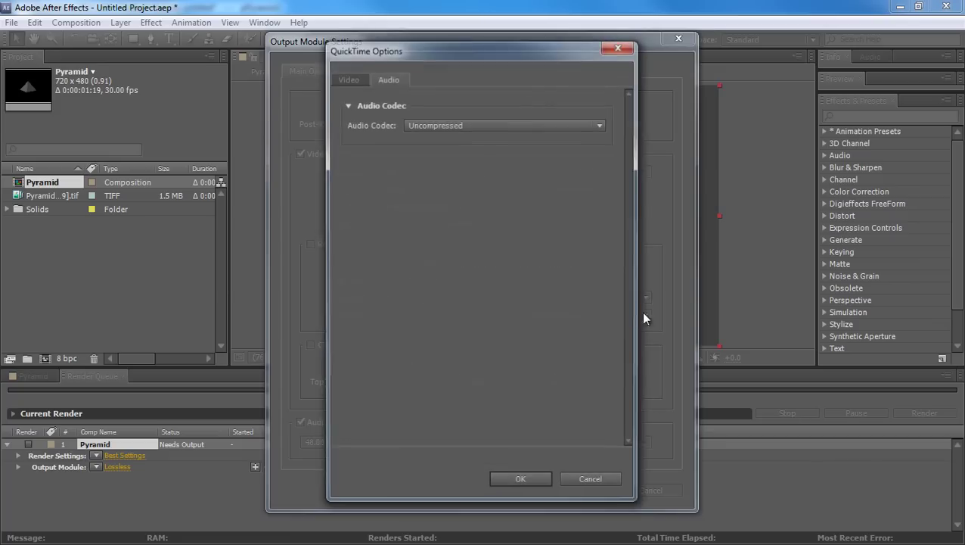
left_click(437, 124)
left_click(463, 291)
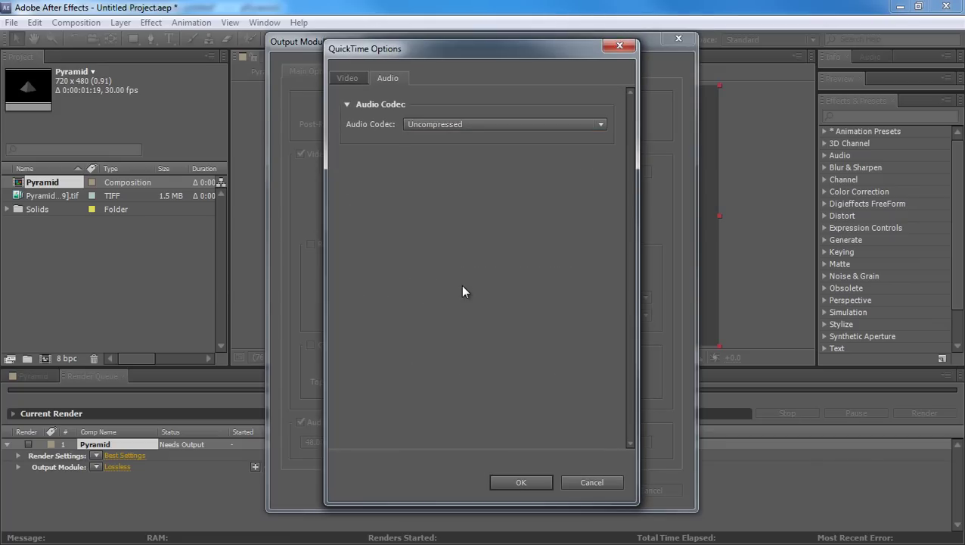
left_click(603, 485)
left_click(659, 491)
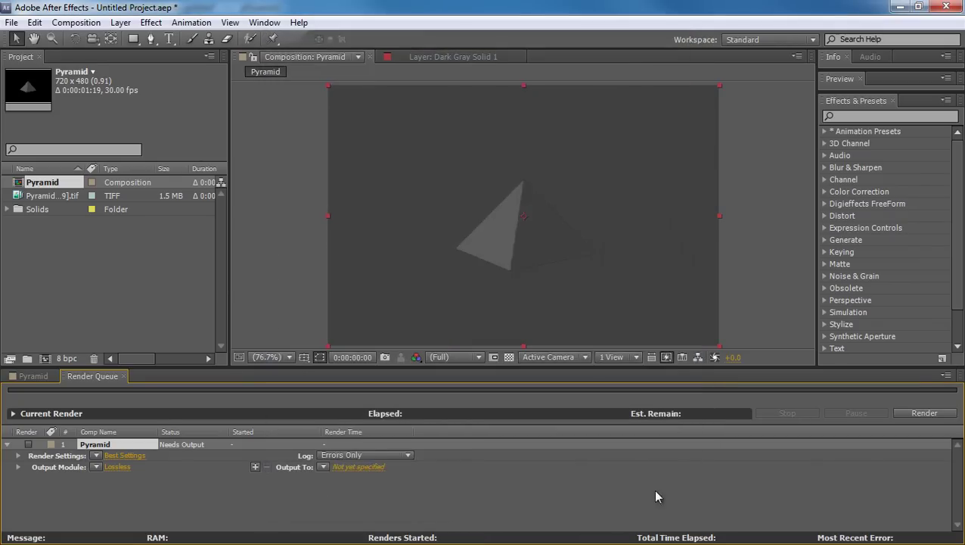
- Cancel choosing an output file and return to the Pyramid timeline
left_click(370, 466)
left_click(369, 434)
left_click(38, 375)
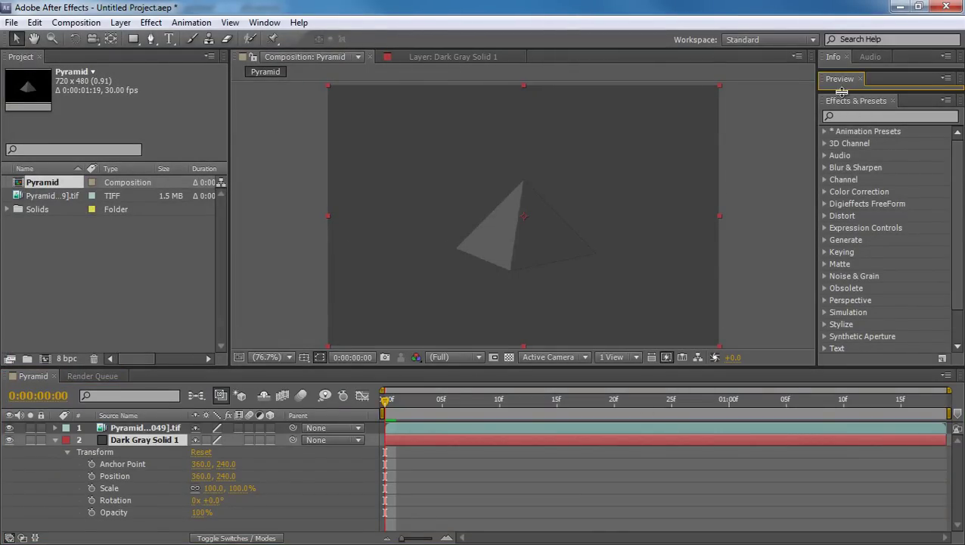
- Enlarge the Preview panel and play the animation, stopping at 0:00:01:03
left_click_drag(840, 91, 837, 169)
left_click(862, 161)
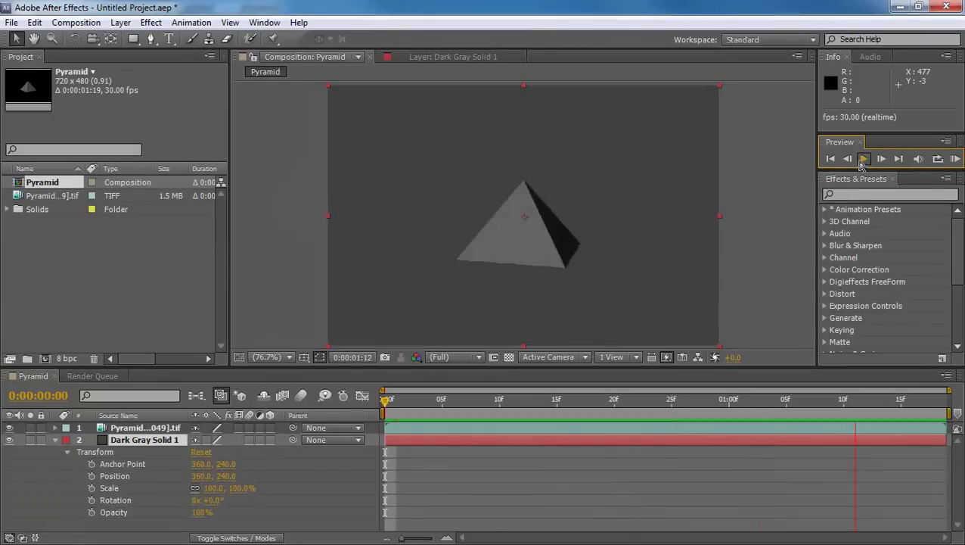
left_click(863, 161)
left_click(863, 160)
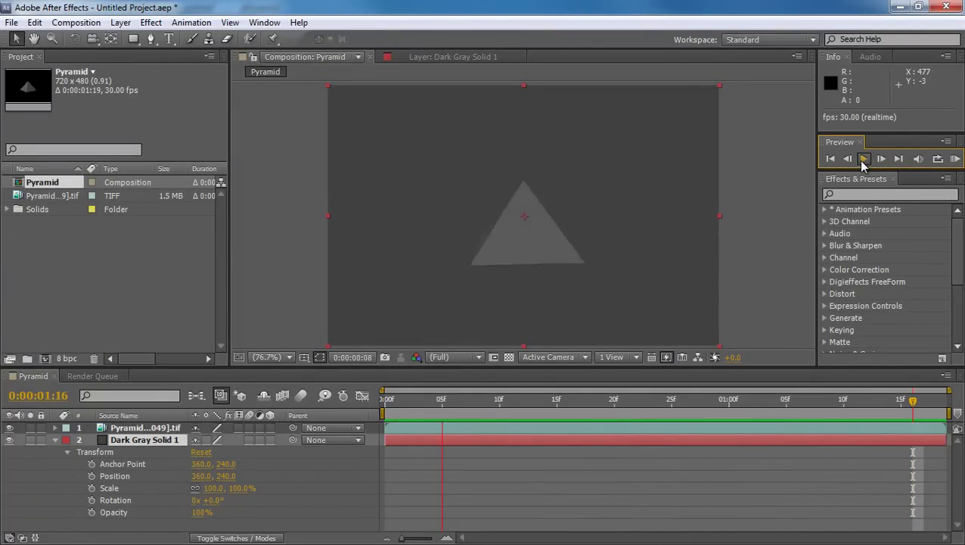
left_click(863, 159)
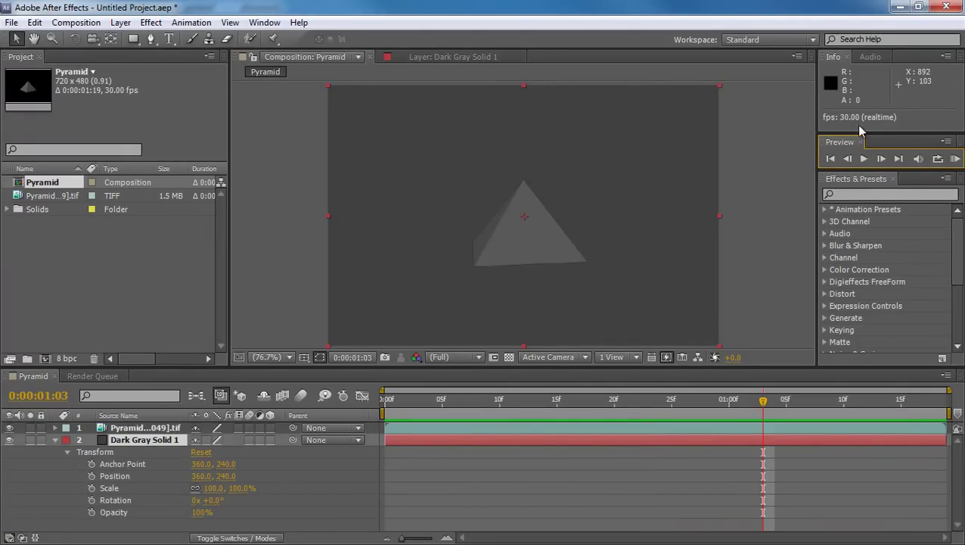
- Set the Pyramid composition's pixel aspect ratio to Square Pixels
left_click(83, 22)
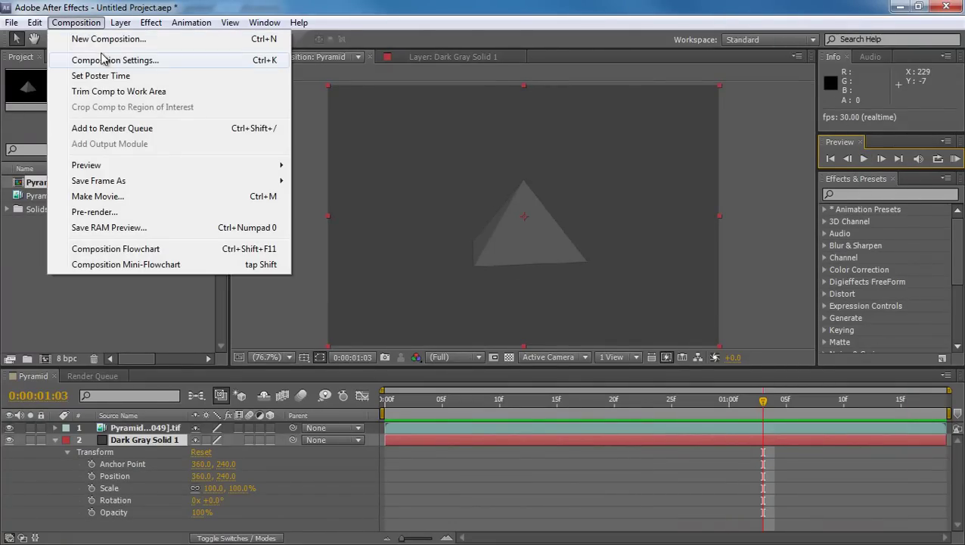
left_click(110, 61)
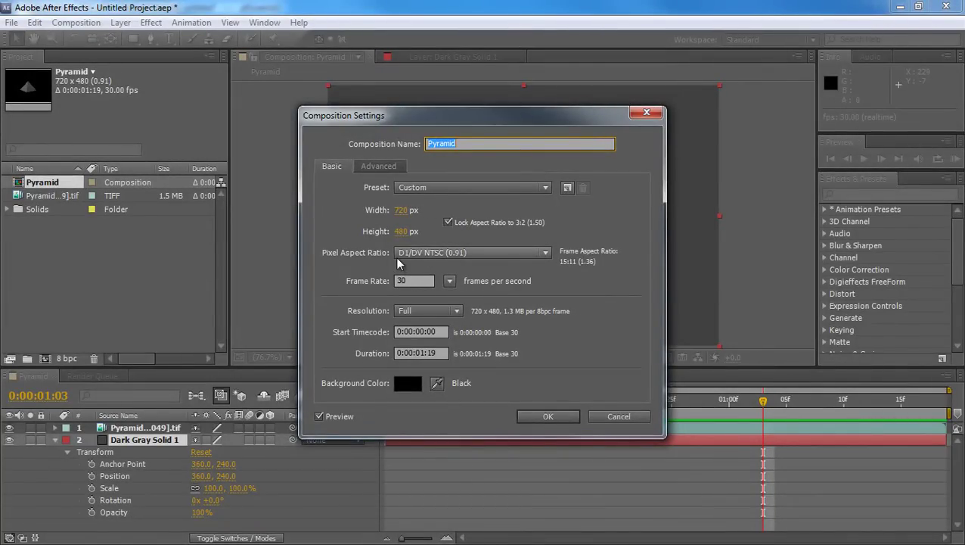
left_click(447, 256)
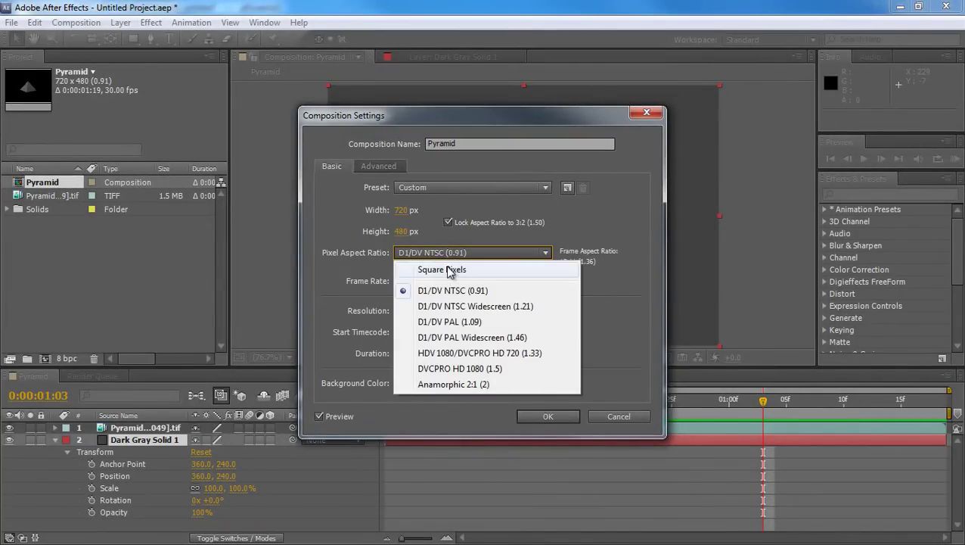
left_click(452, 264)
left_click(548, 416)
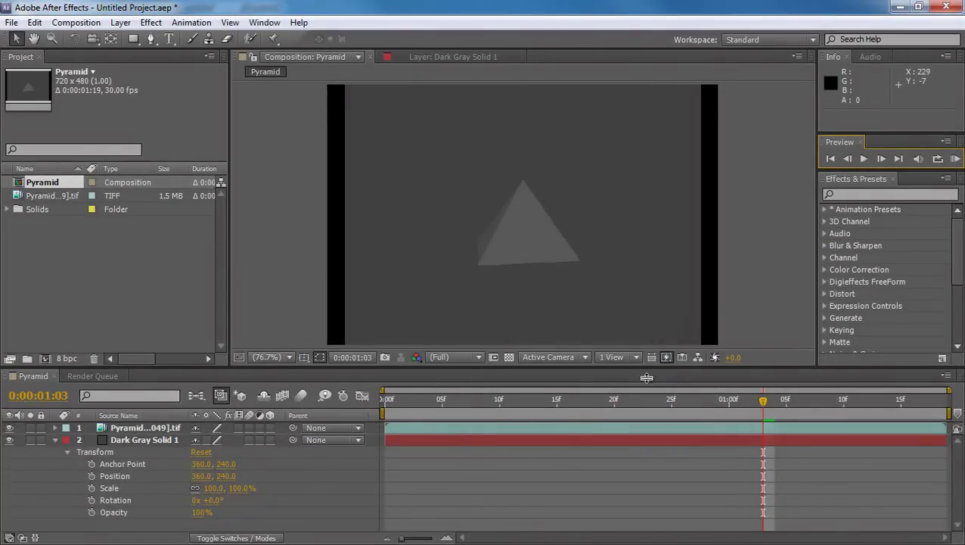
- Interpret the Pyramid_[001-049].tif footage as Square Pixels, then run a RAM preview
right_click(59, 188)
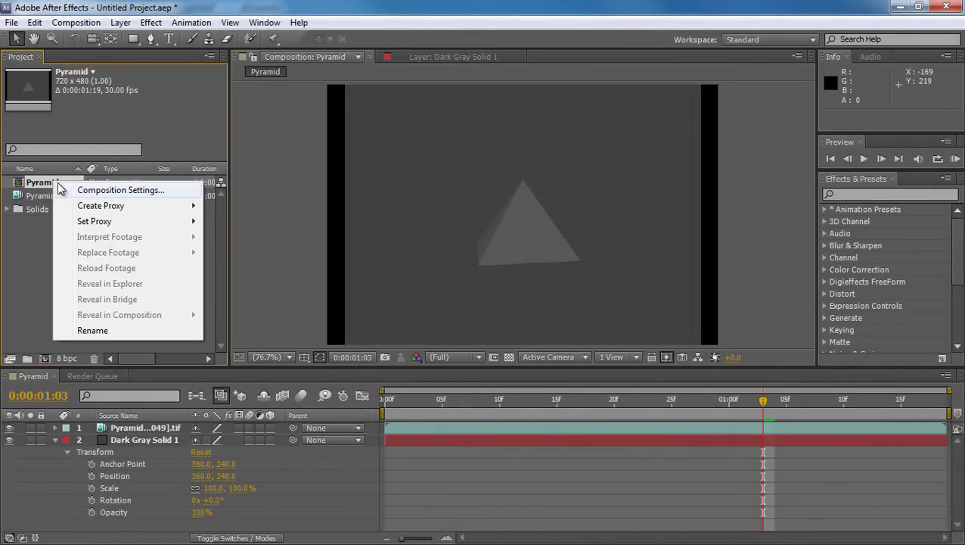
left_click(49, 196)
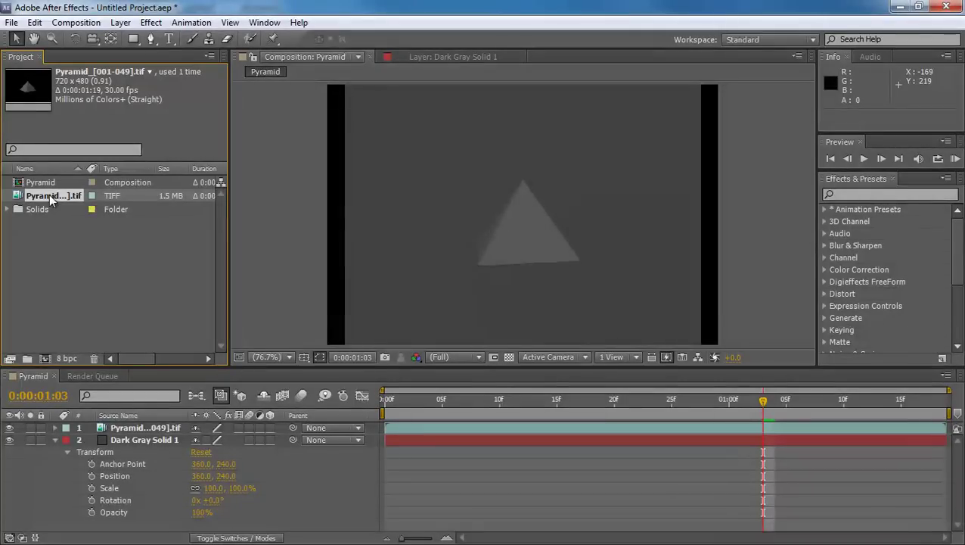
right_click(51, 198)
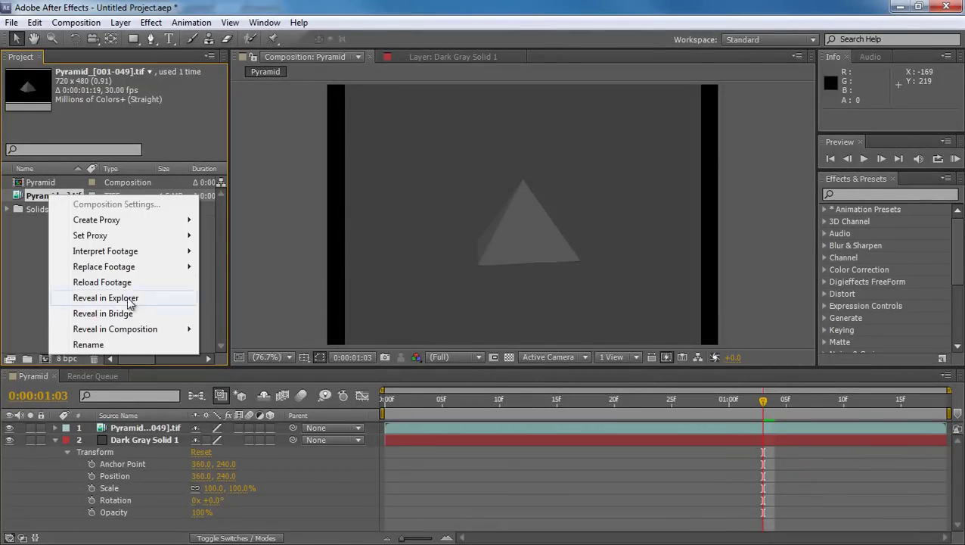
mouse_move(174, 250)
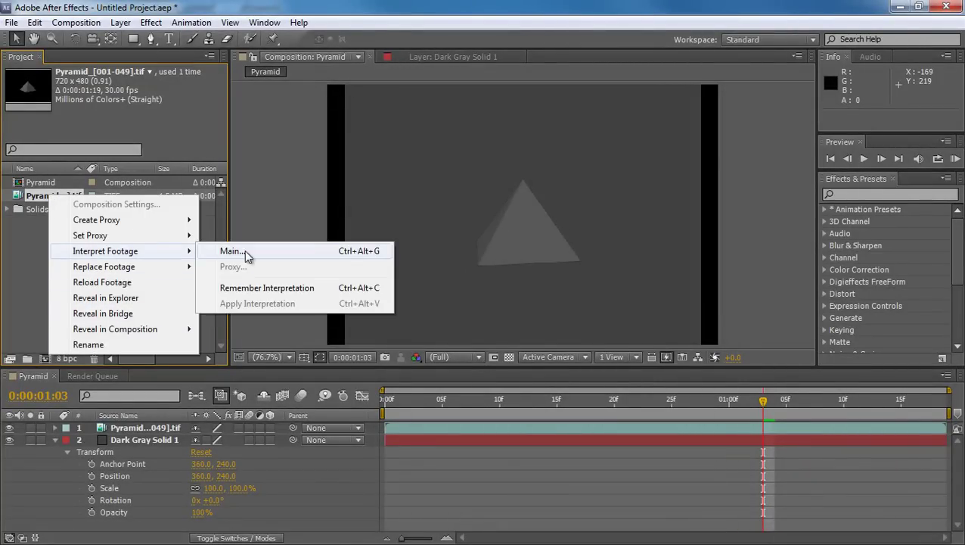
left_click(302, 255)
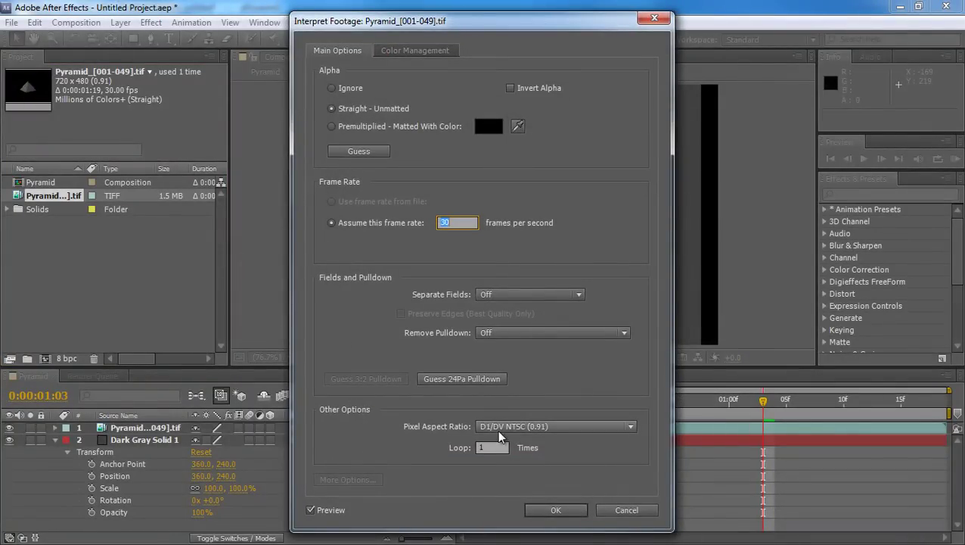
left_click(539, 430)
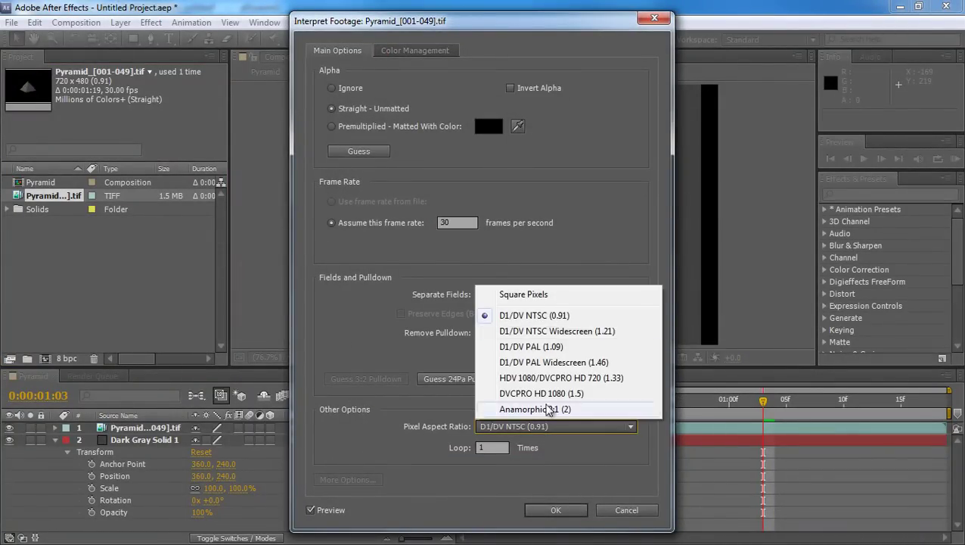
left_click(496, 290)
left_click(551, 510)
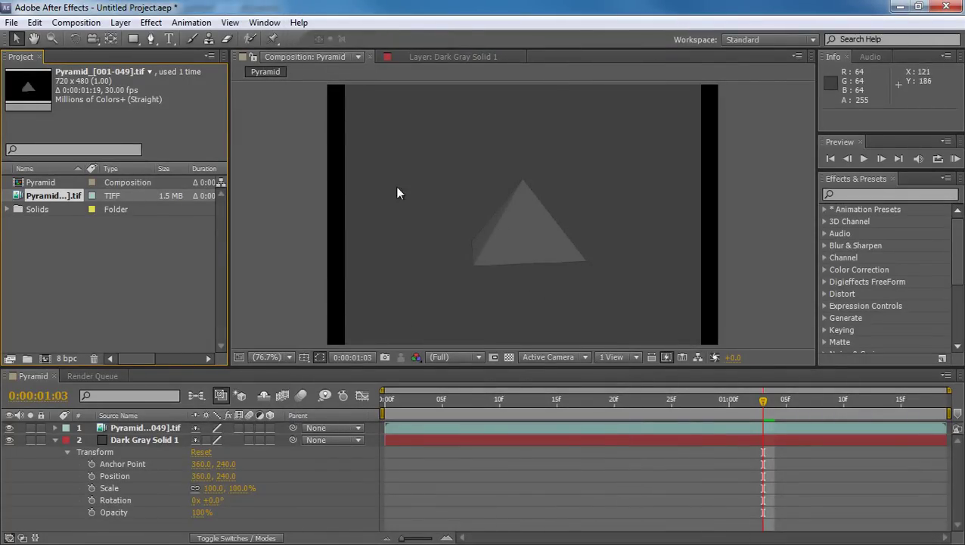
left_click(864, 160)
left_click(866, 161)
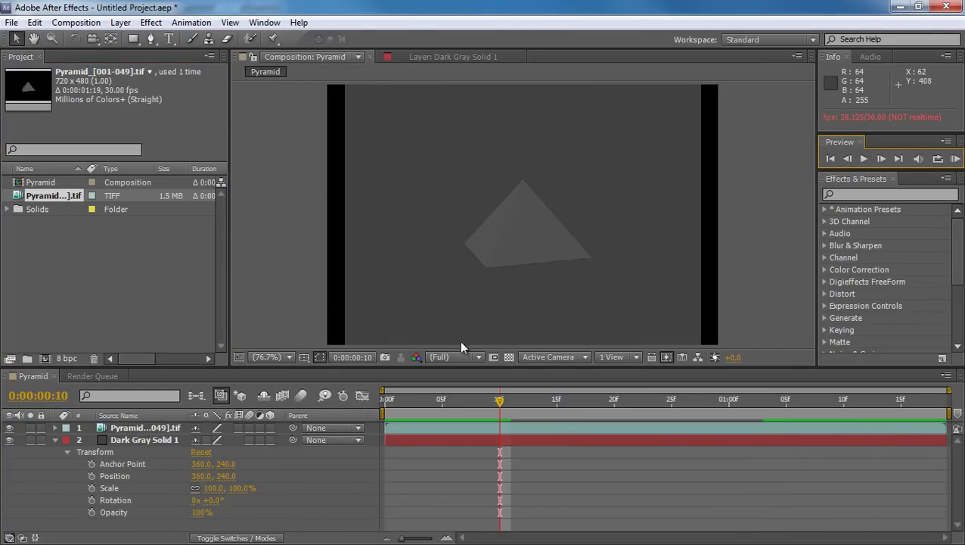